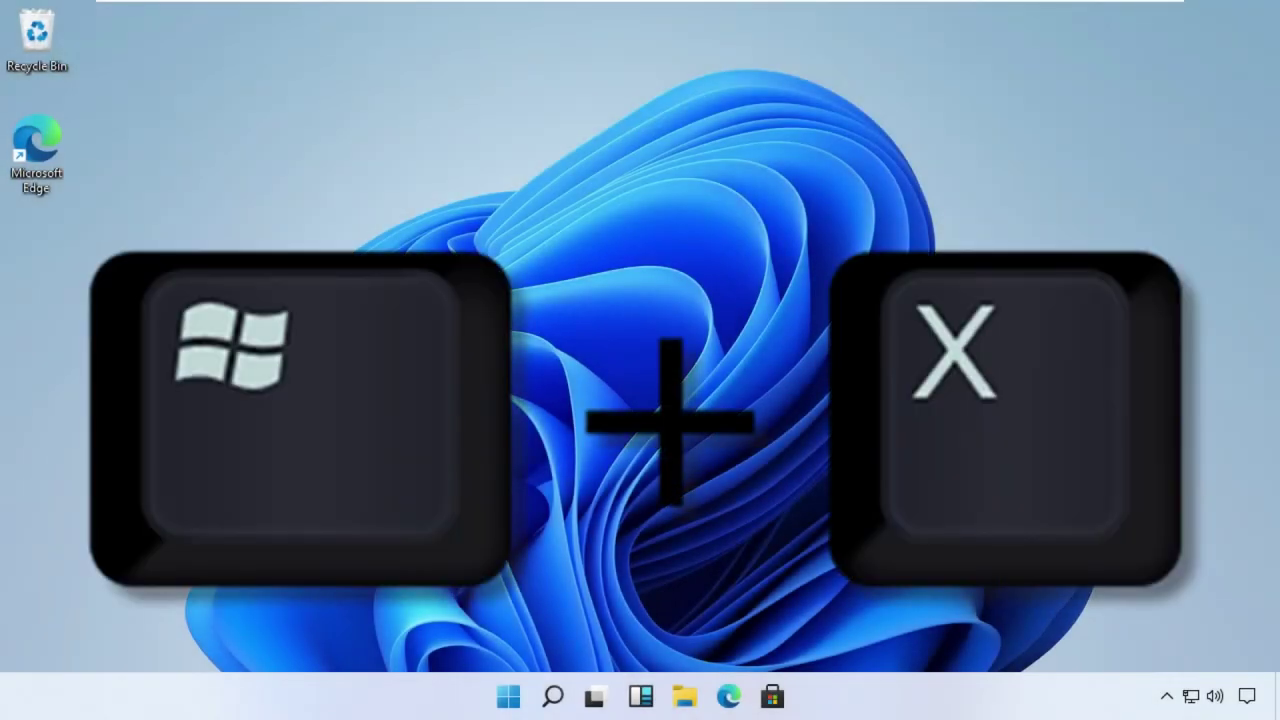
Search Windows for 'tskmgr' and launch Task Manager from the best match.
key("super+x")
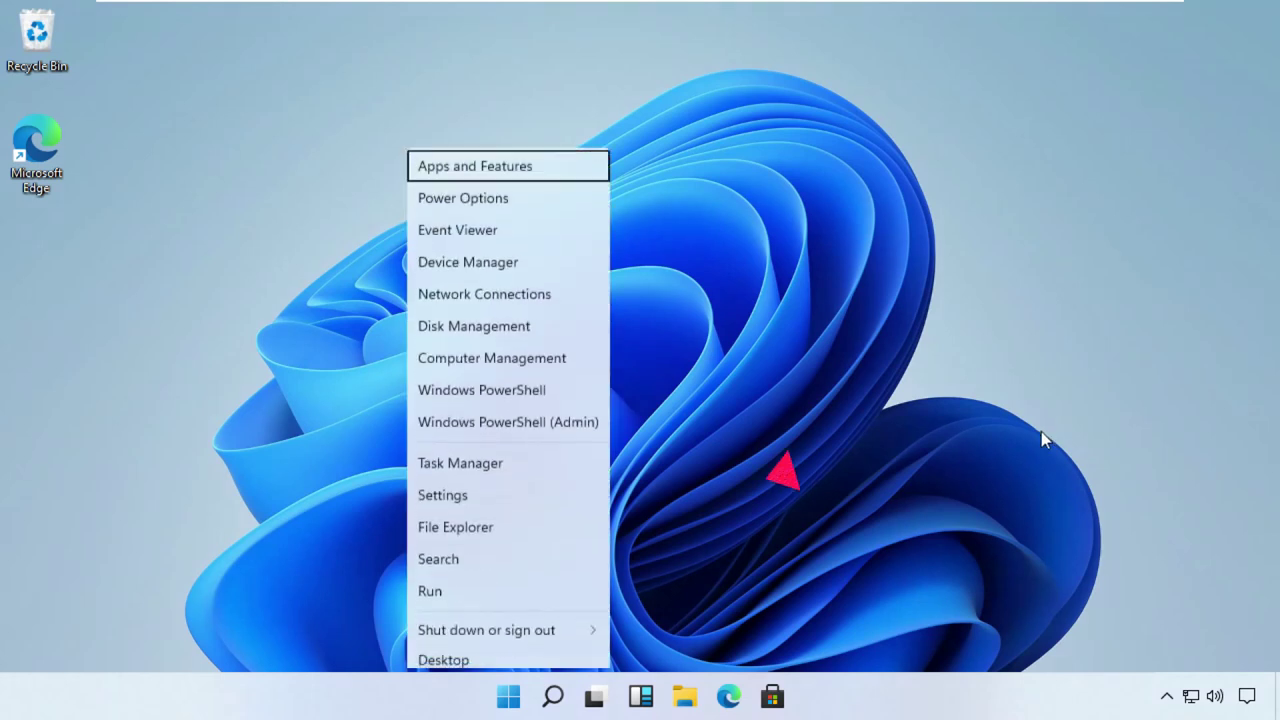
left_click(489, 552)
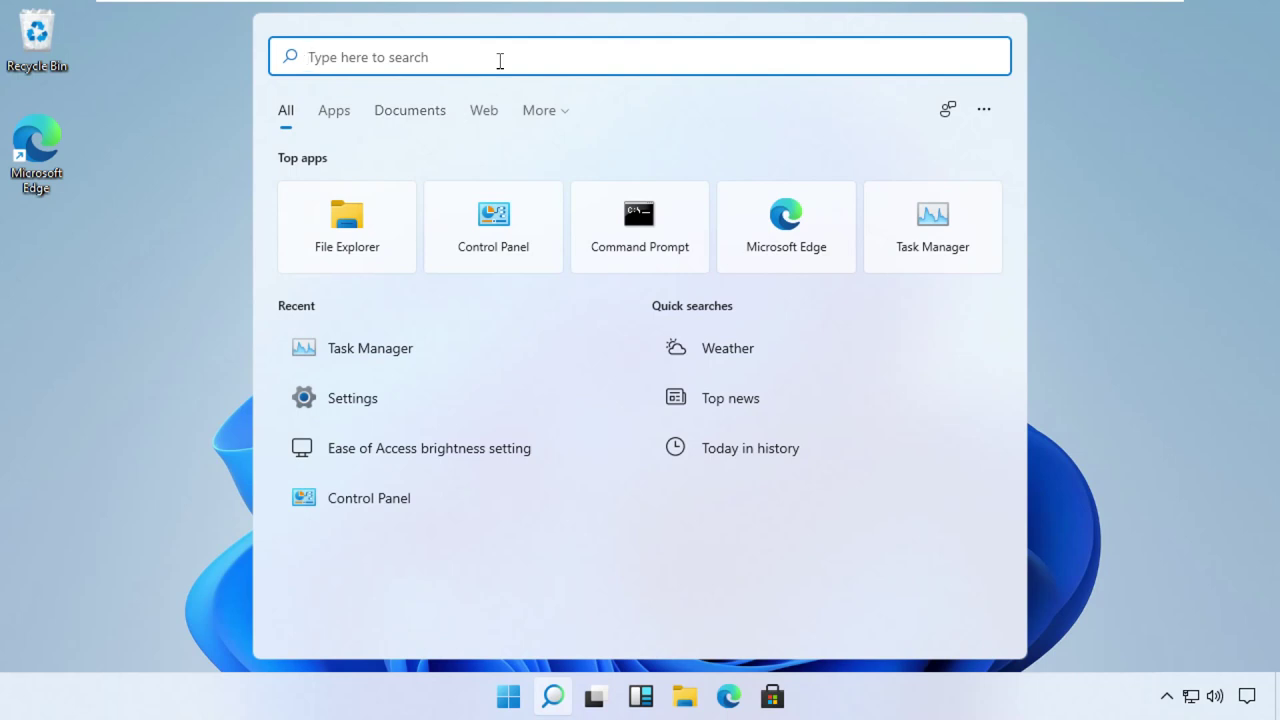
type("ts")
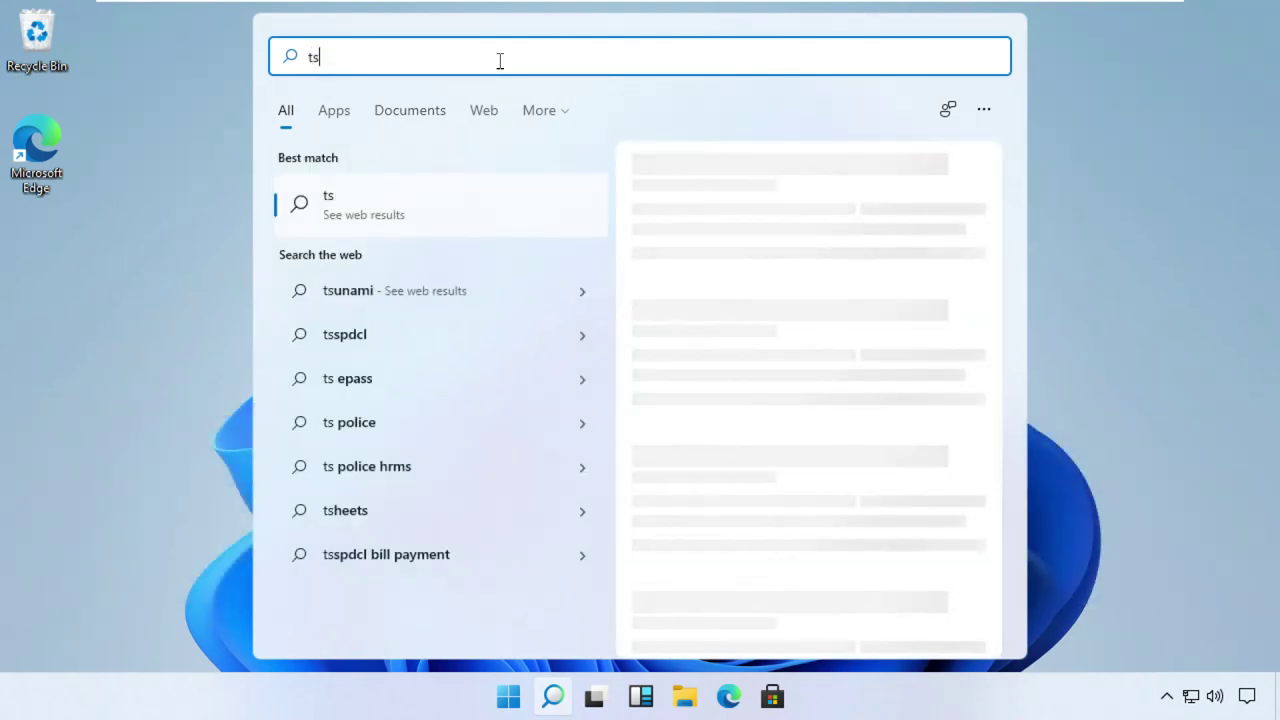
type("kmgr")
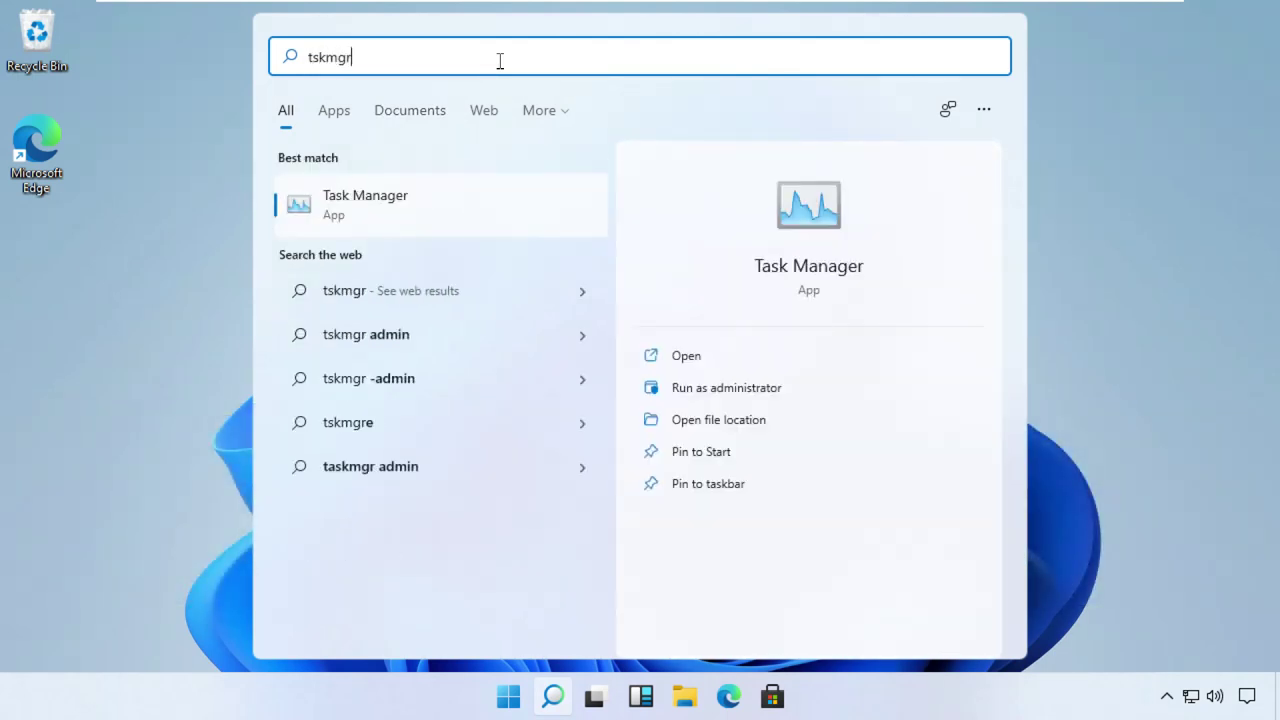
left_click(357, 210)
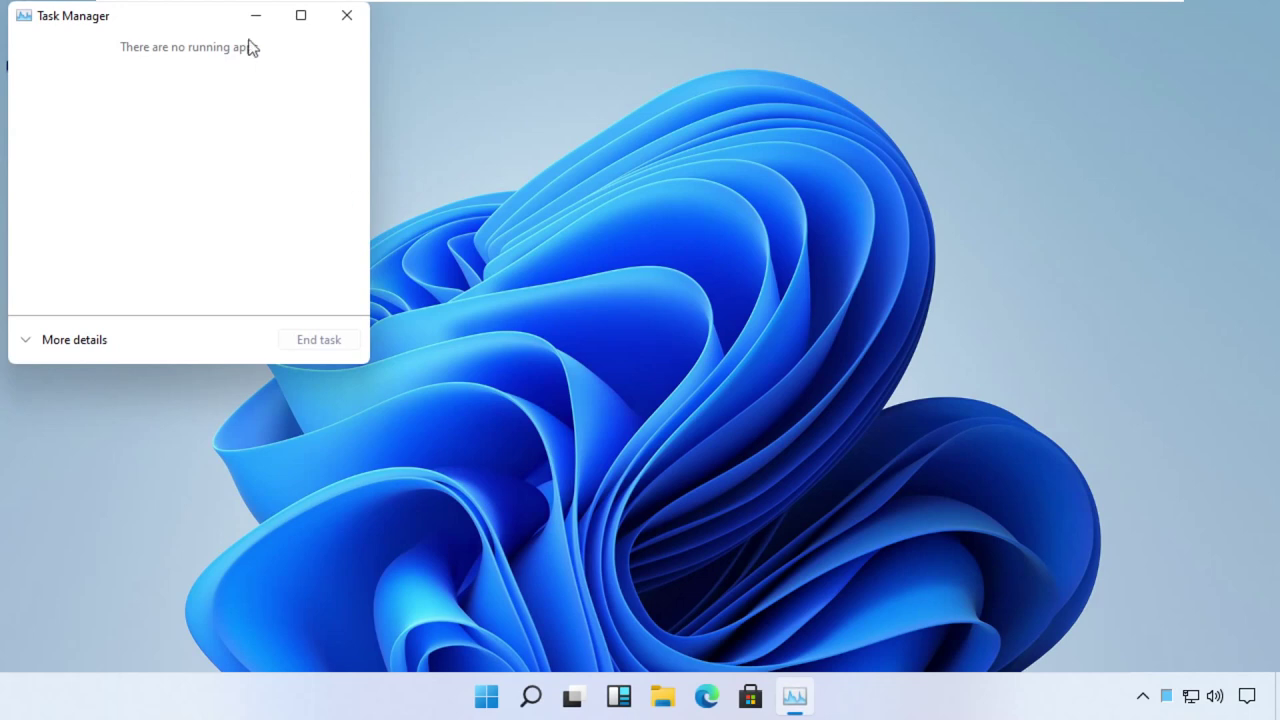
Center Task Manager, expand it to More details, and choose Run new task from File.
left_click_drag(210, 23, 705, 98)
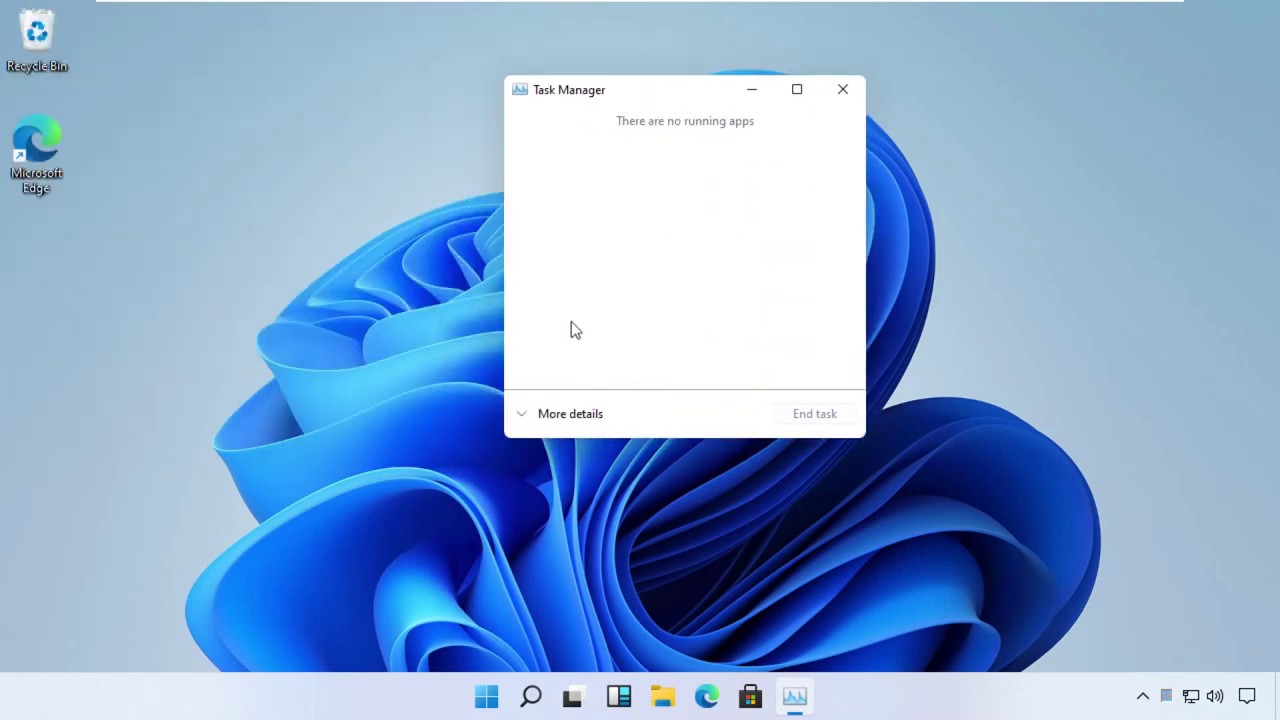
left_click(527, 421)
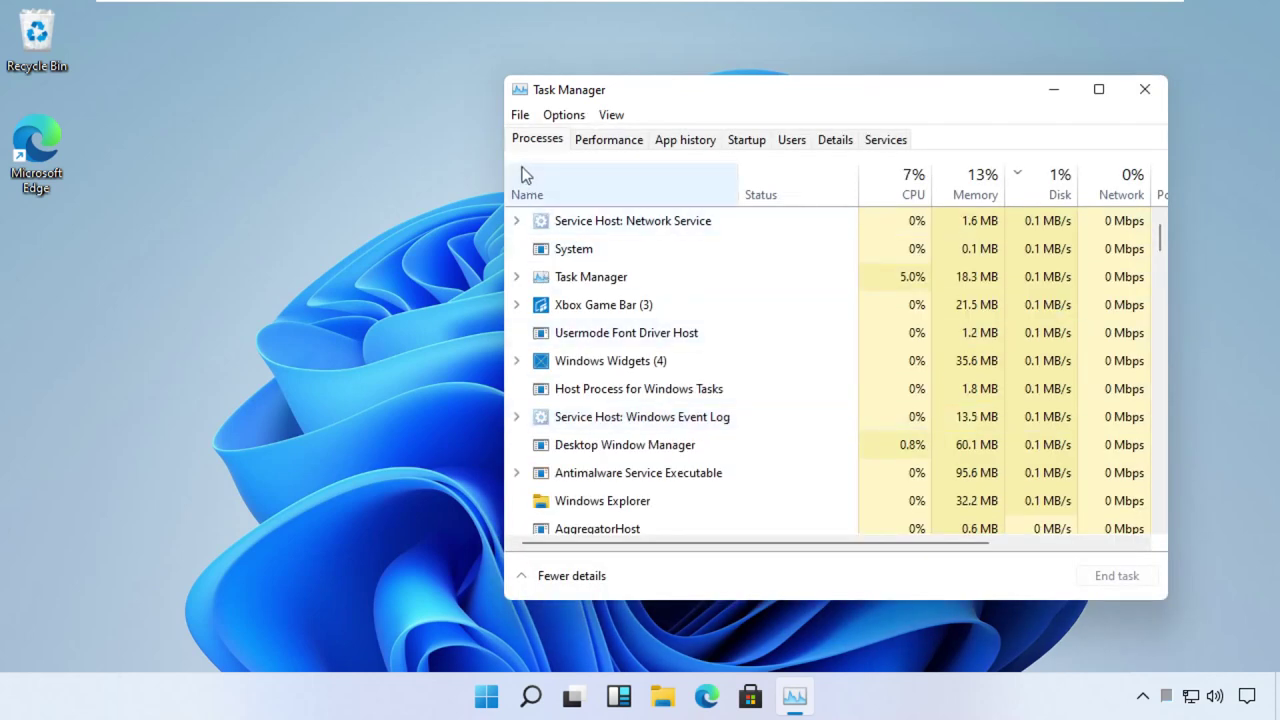
left_click(519, 116)
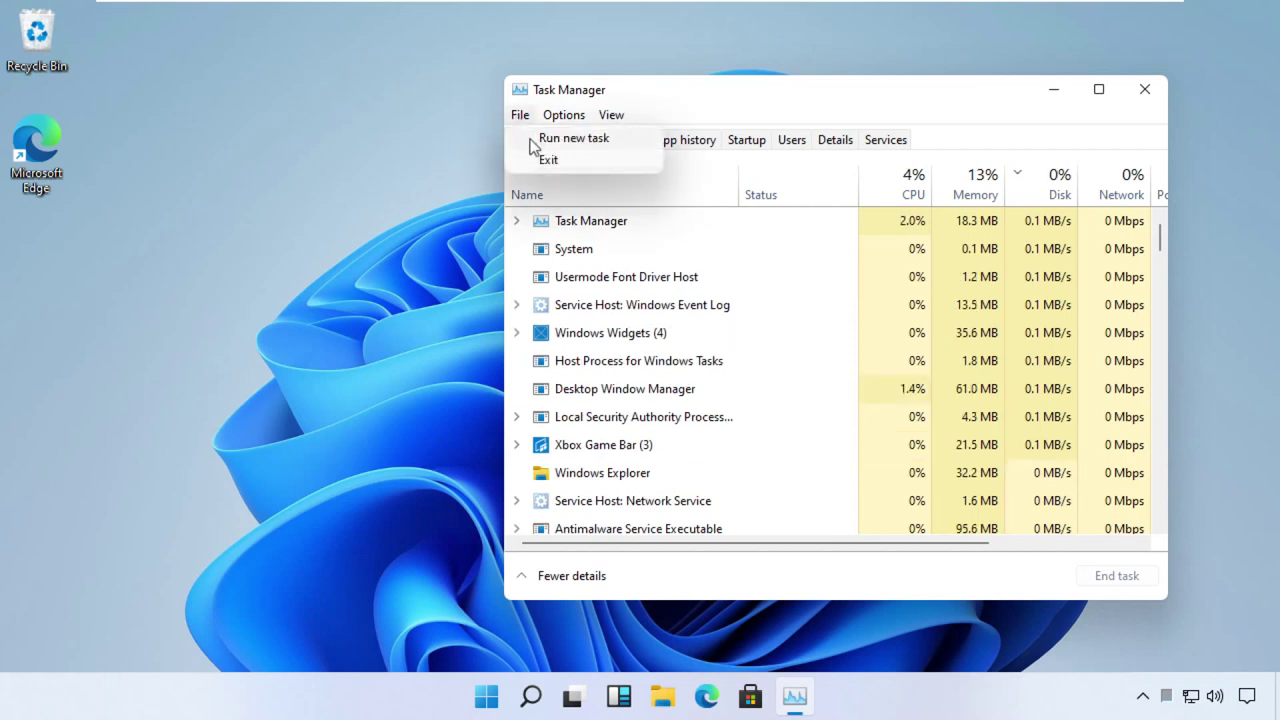
left_click(560, 138)
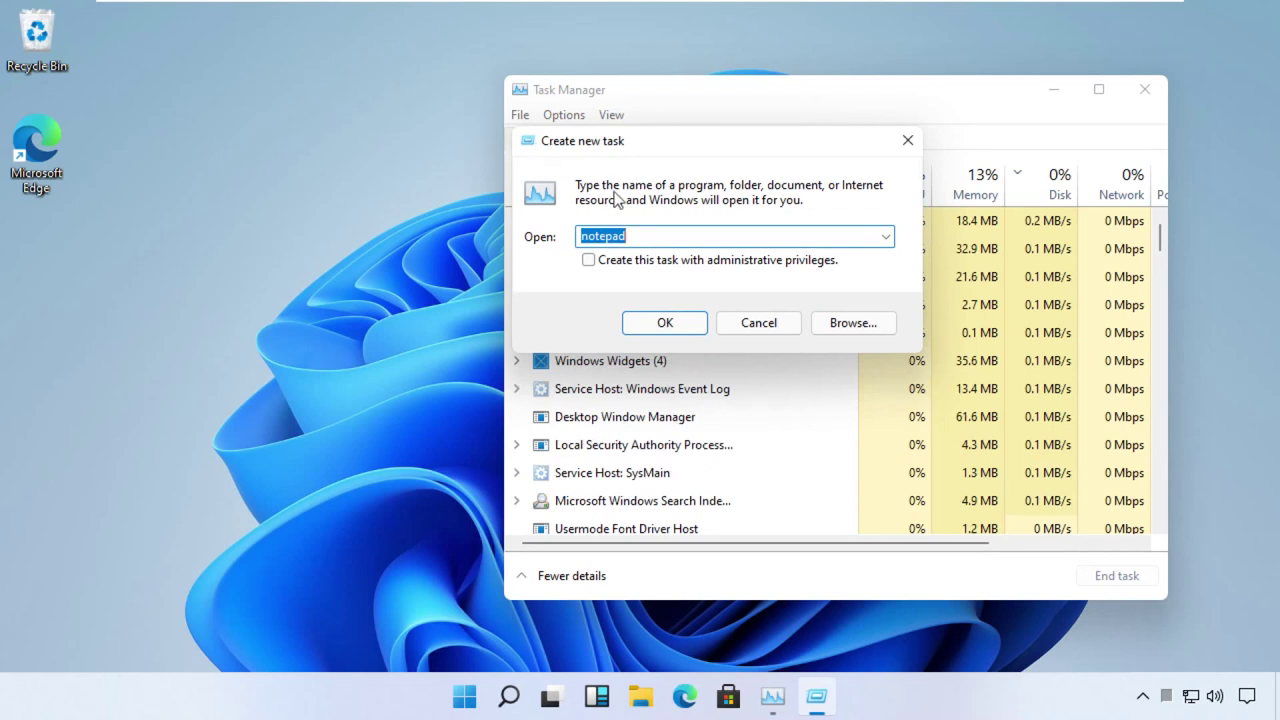
Browse from the Run new task dialog to the C:\Windows\System32 folder.
left_click(851, 323)
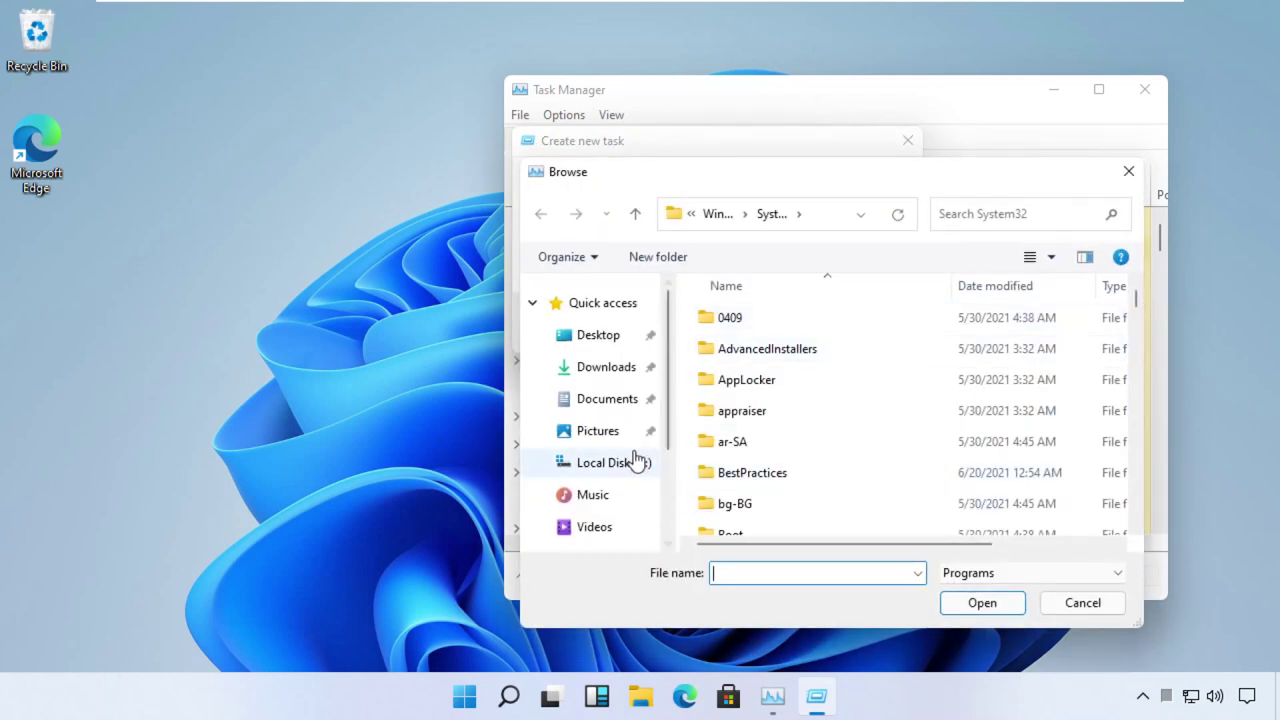
left_click(625, 472)
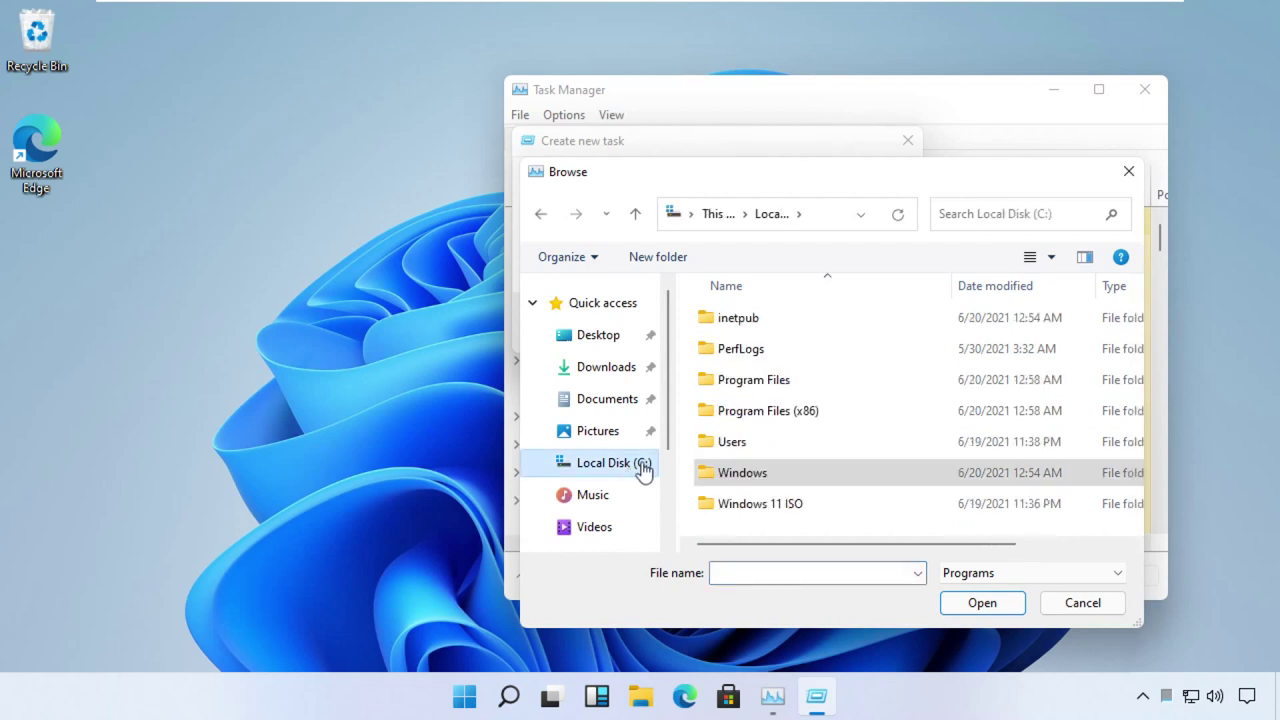
double_click(757, 482)
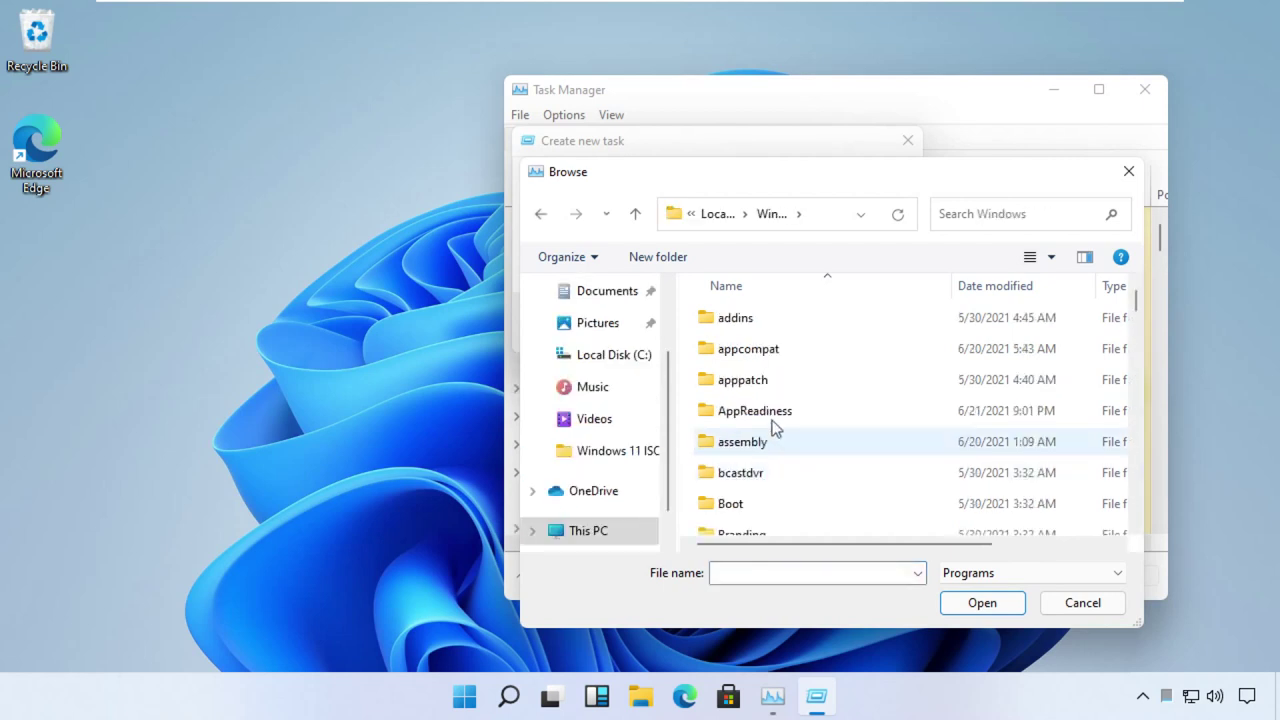
type("s")
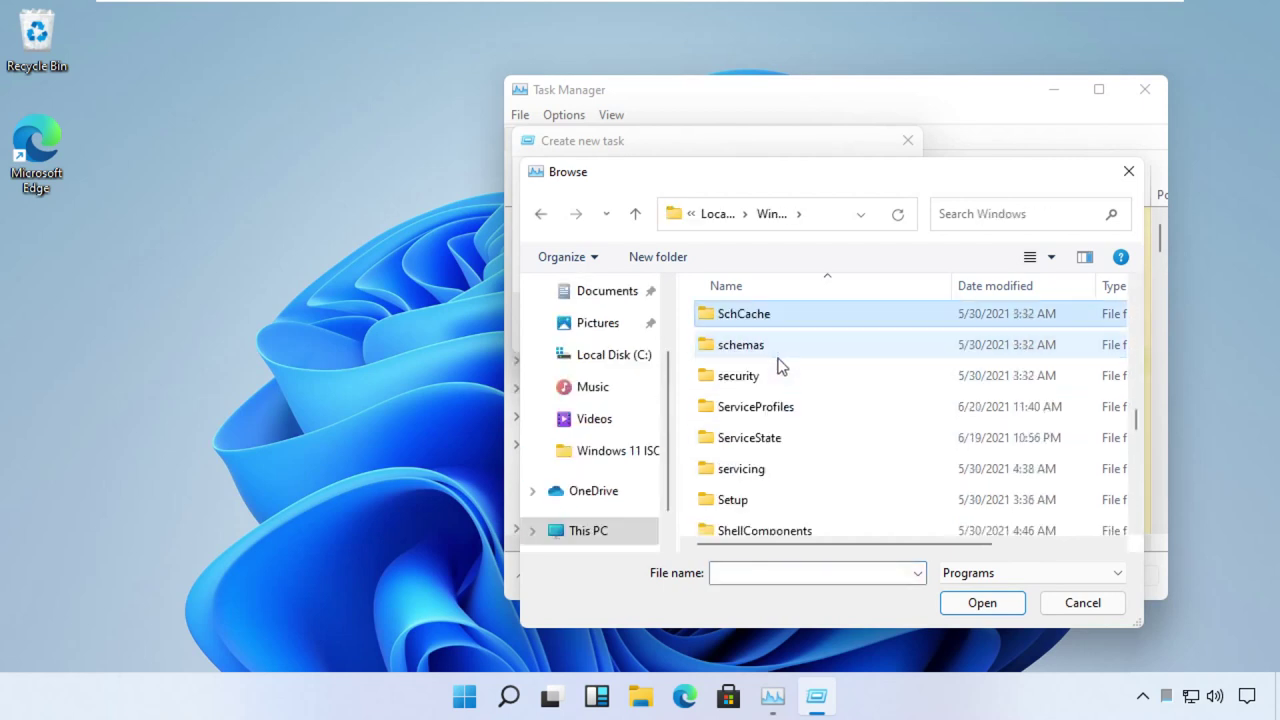
type("y")
left_click(779, 357)
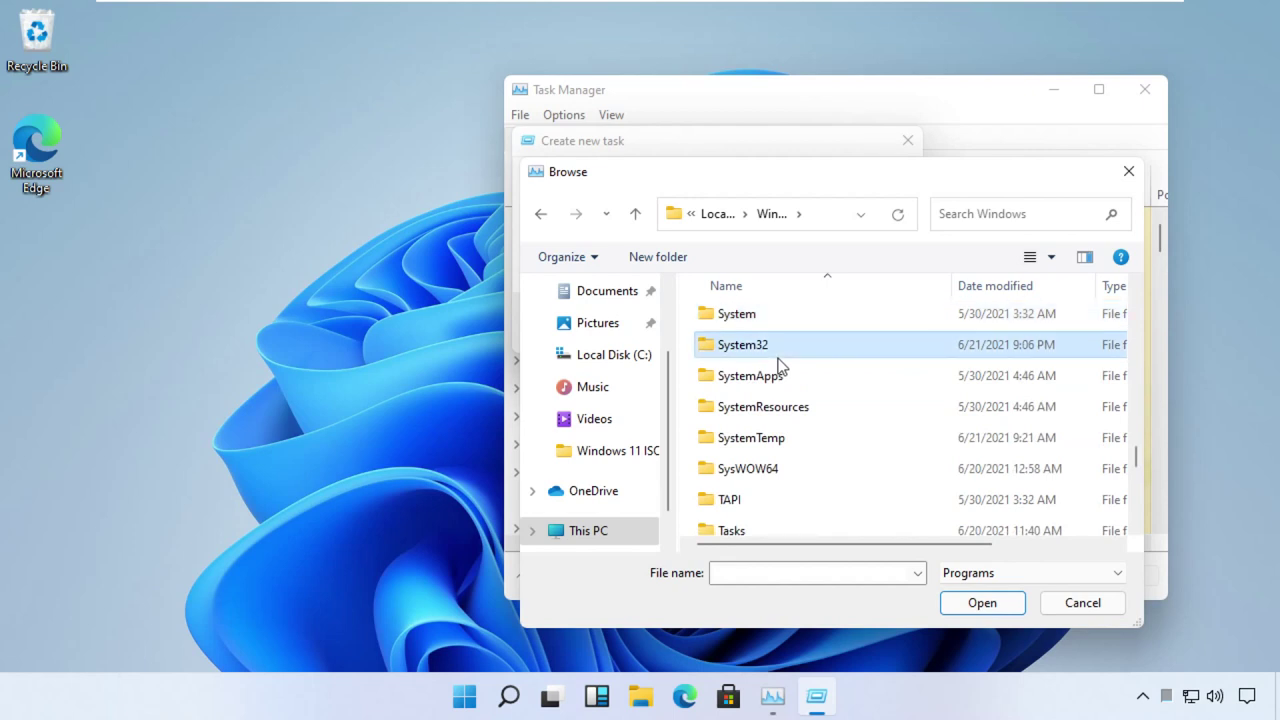
double_click(779, 358)
Select cmd.exe and run it as a new task with administrative privileges.
key("Down")
key("Down")
key("Down")
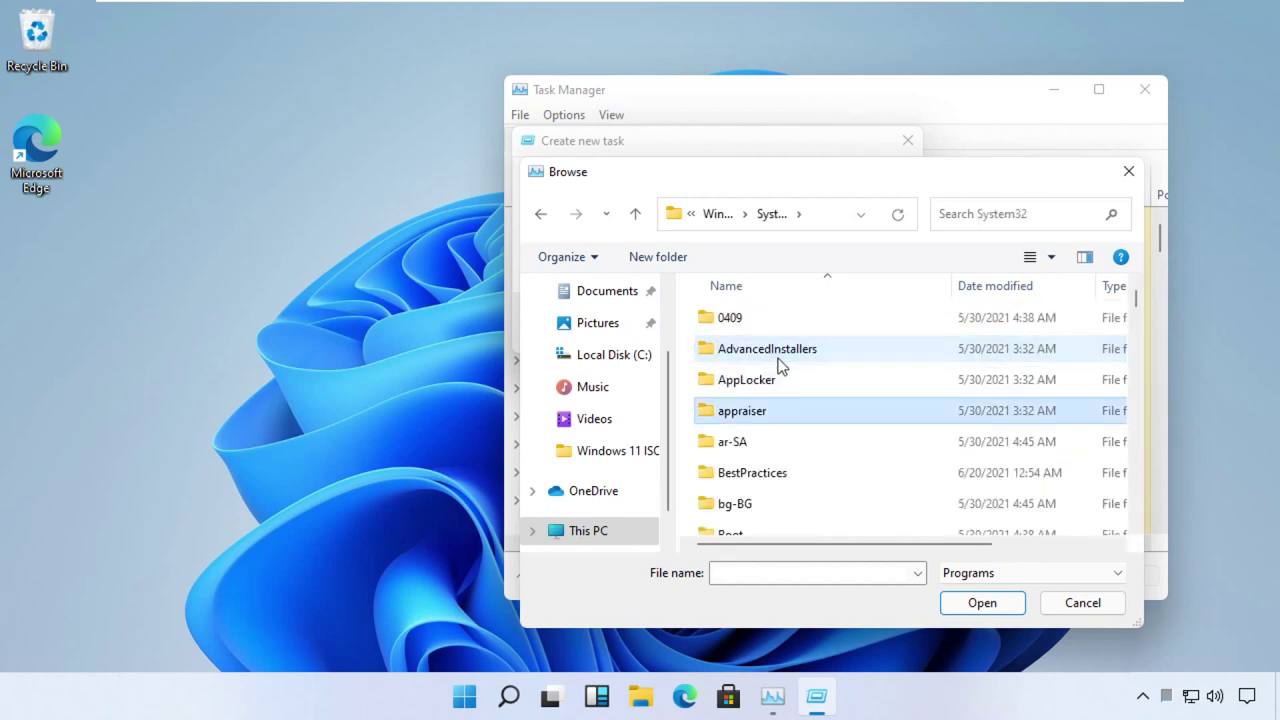
type("cmd")
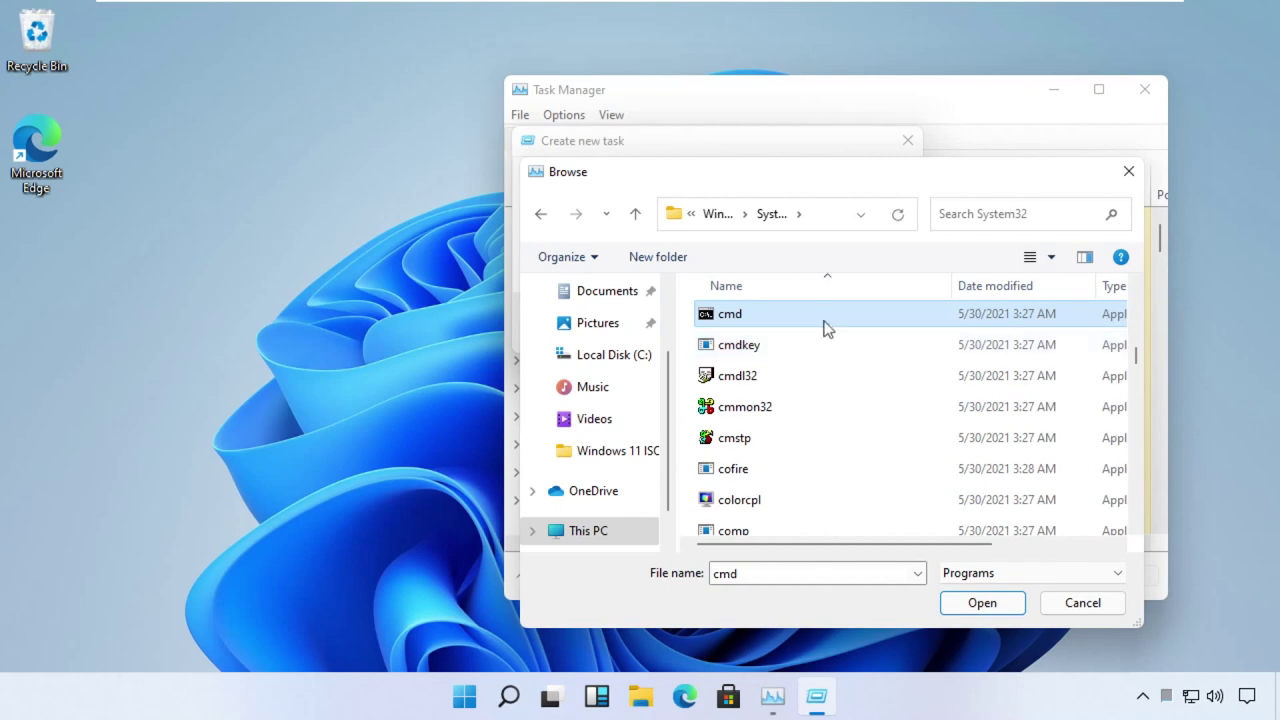
left_click(978, 603)
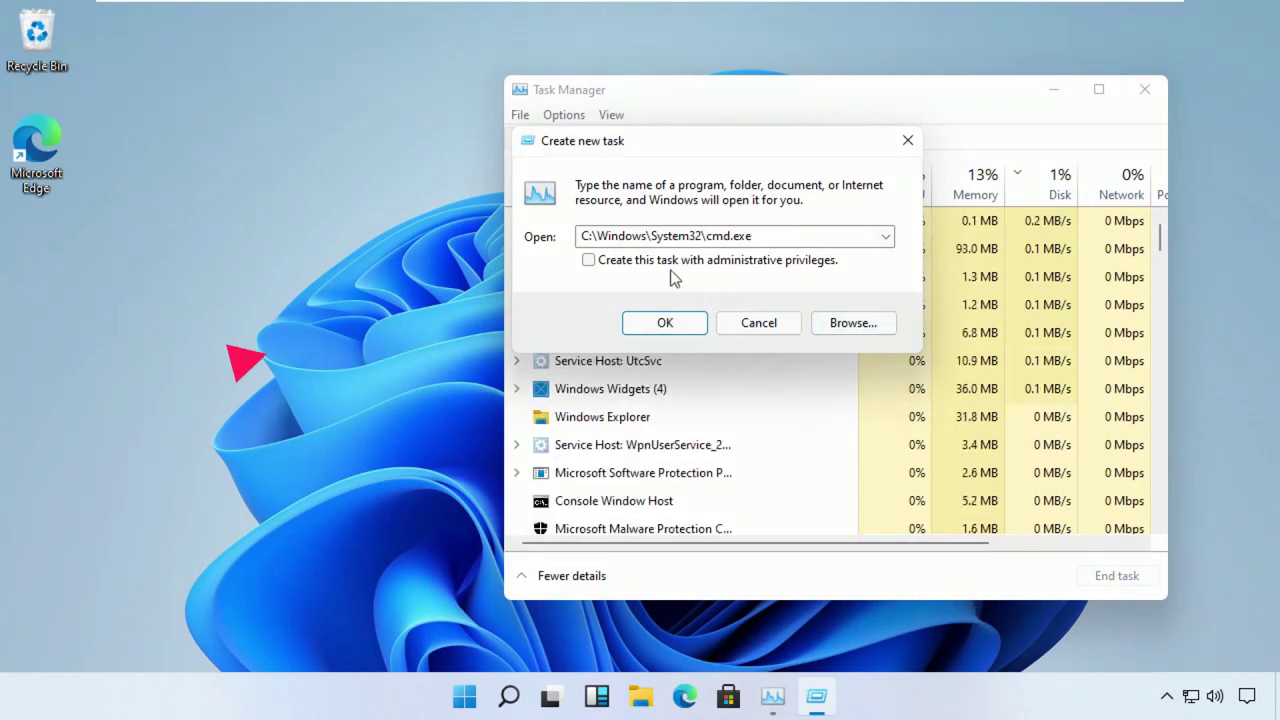
left_click(589, 261)
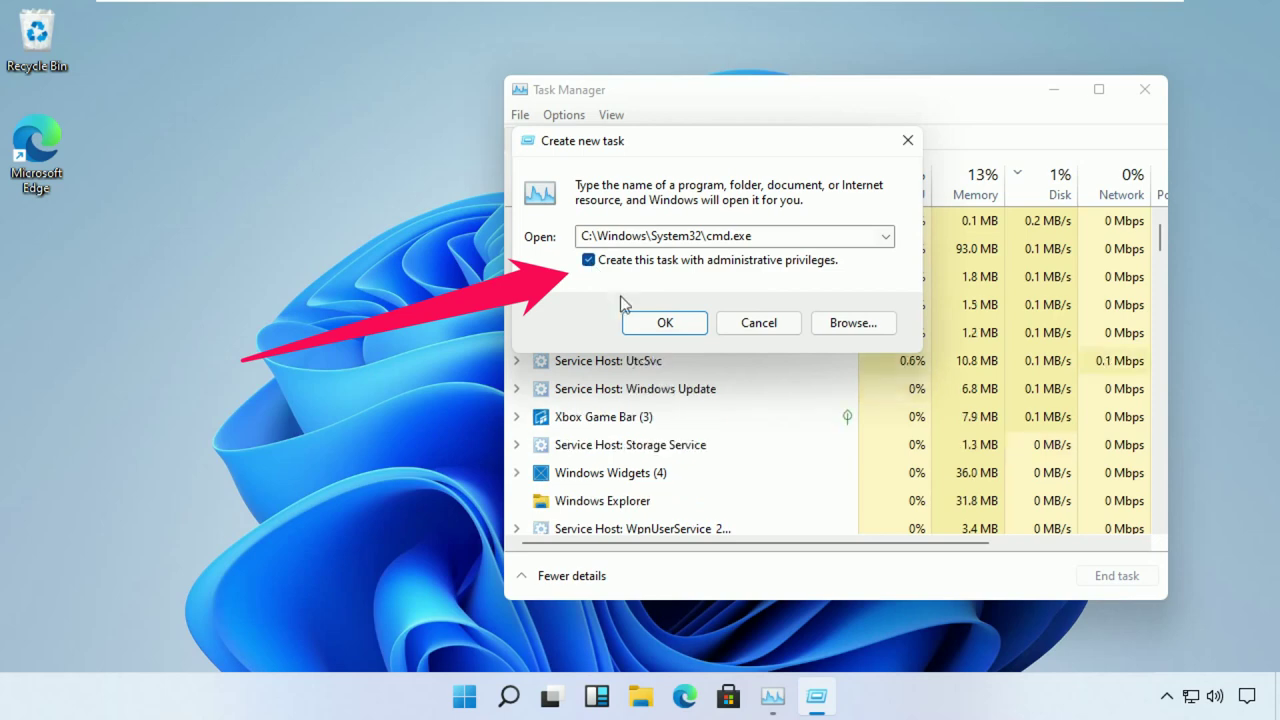
left_click(664, 323)
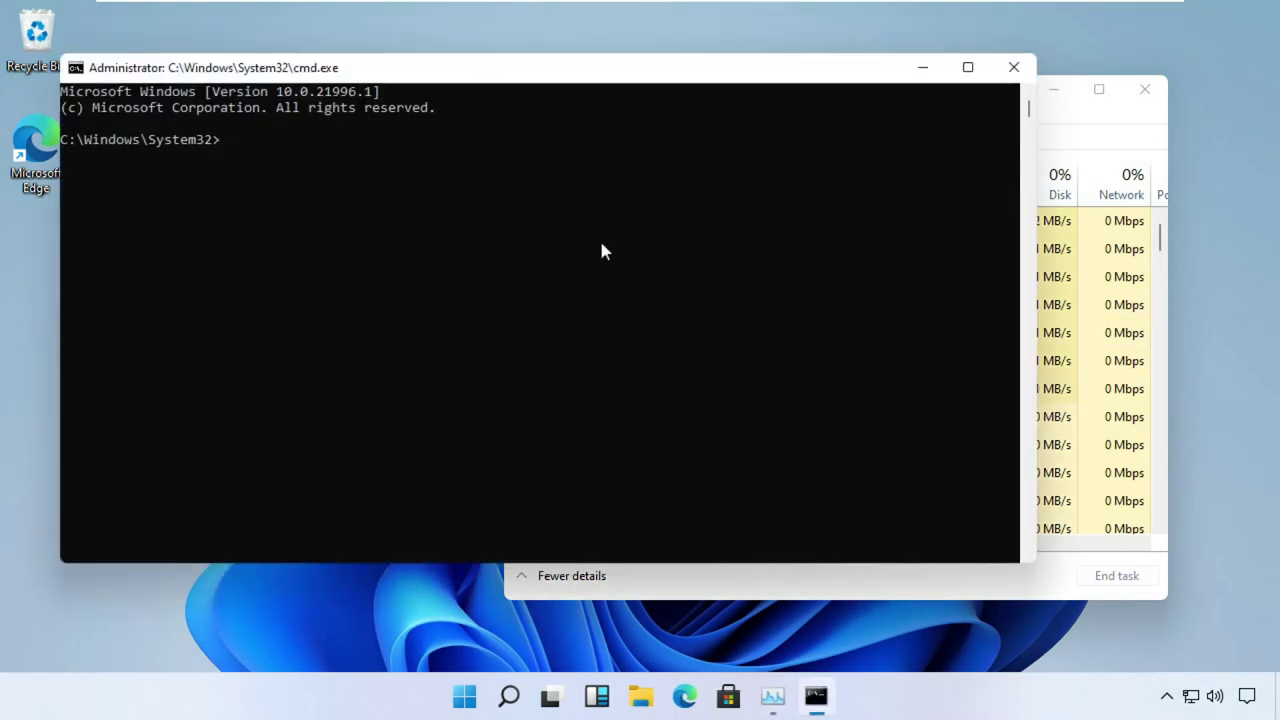
Run gpupdate, clear the screen, run chkdsk c:, then exit the administrator Command Prompt.
left_click_drag(488, 80, 645, 128)
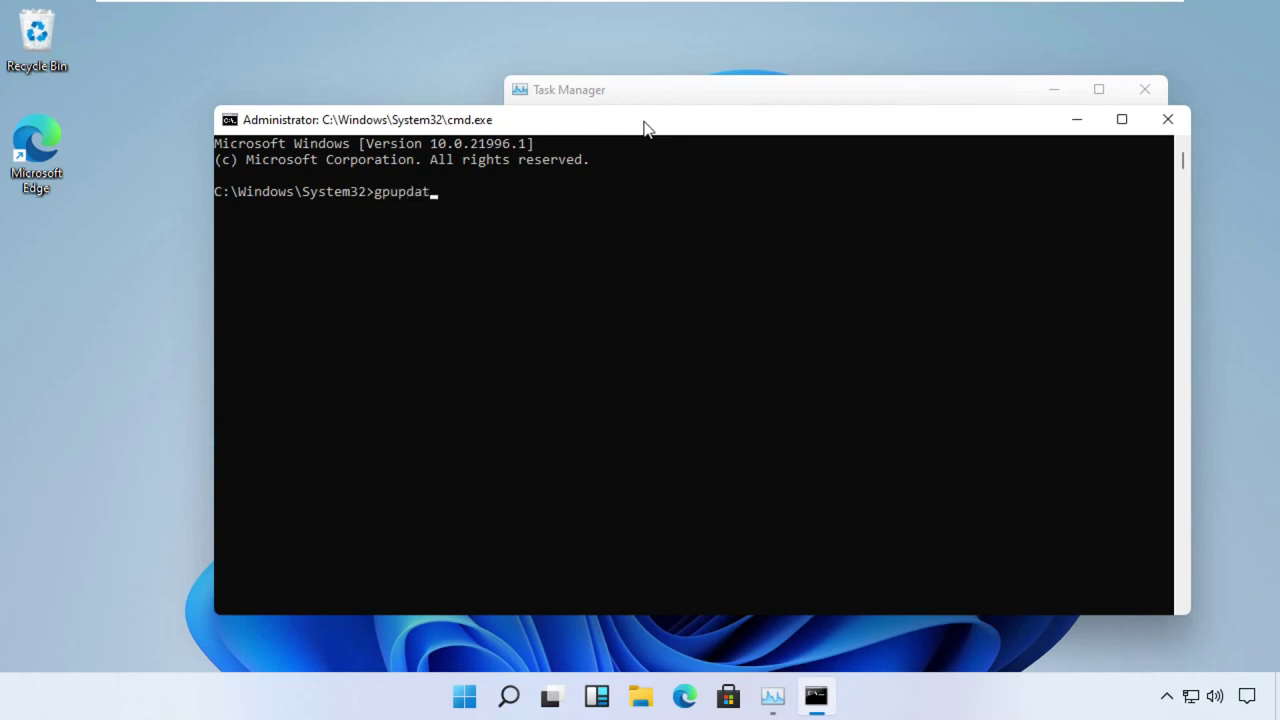
key("Return")
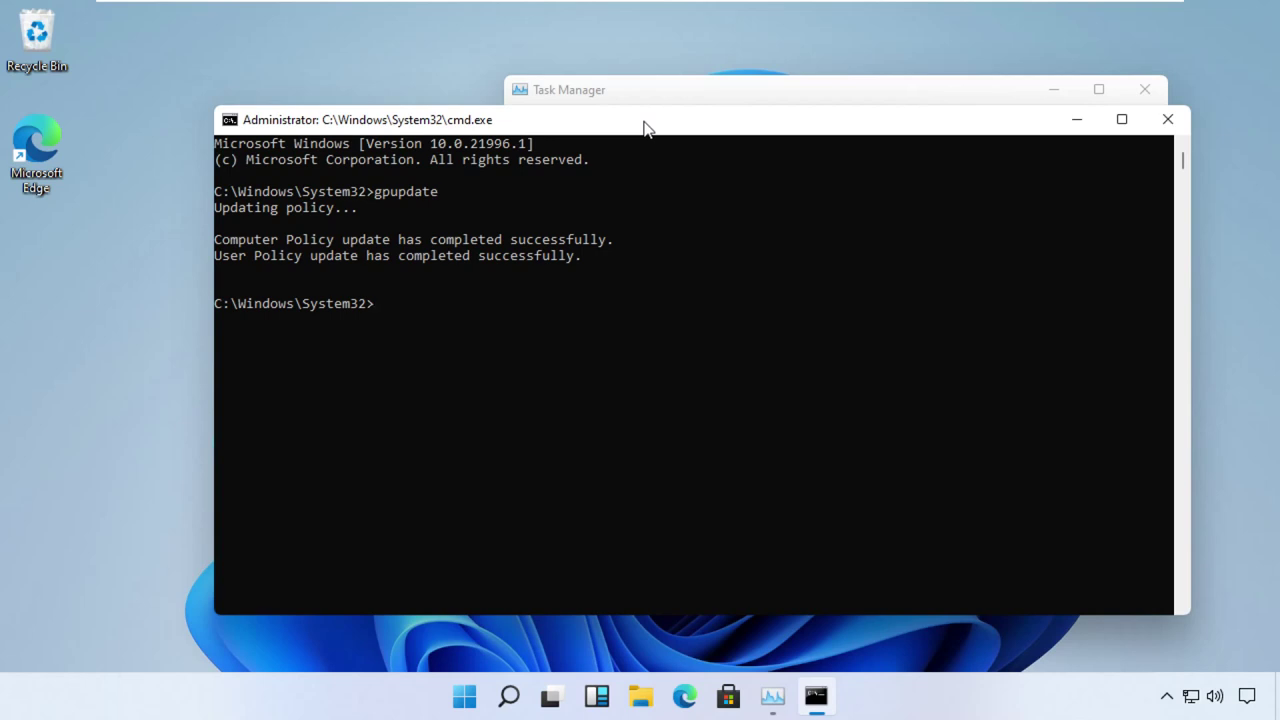
key("Return")
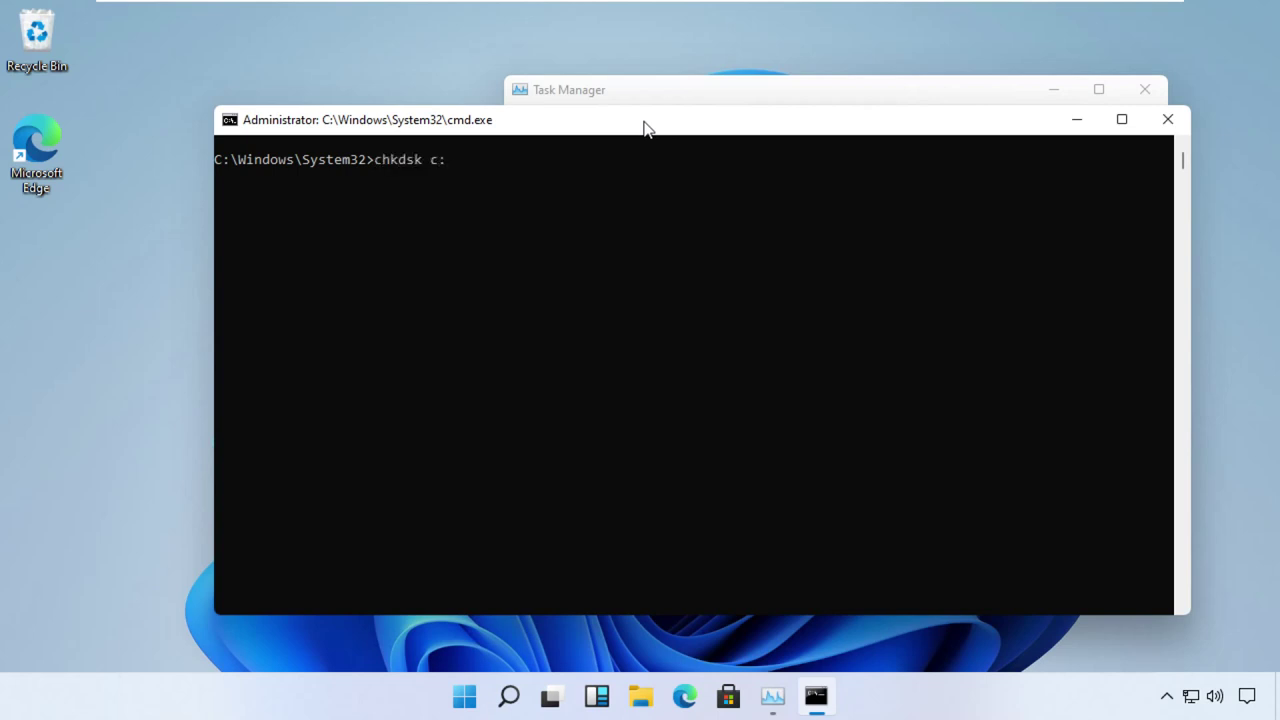
type("chkdsk c:")
key("Return")
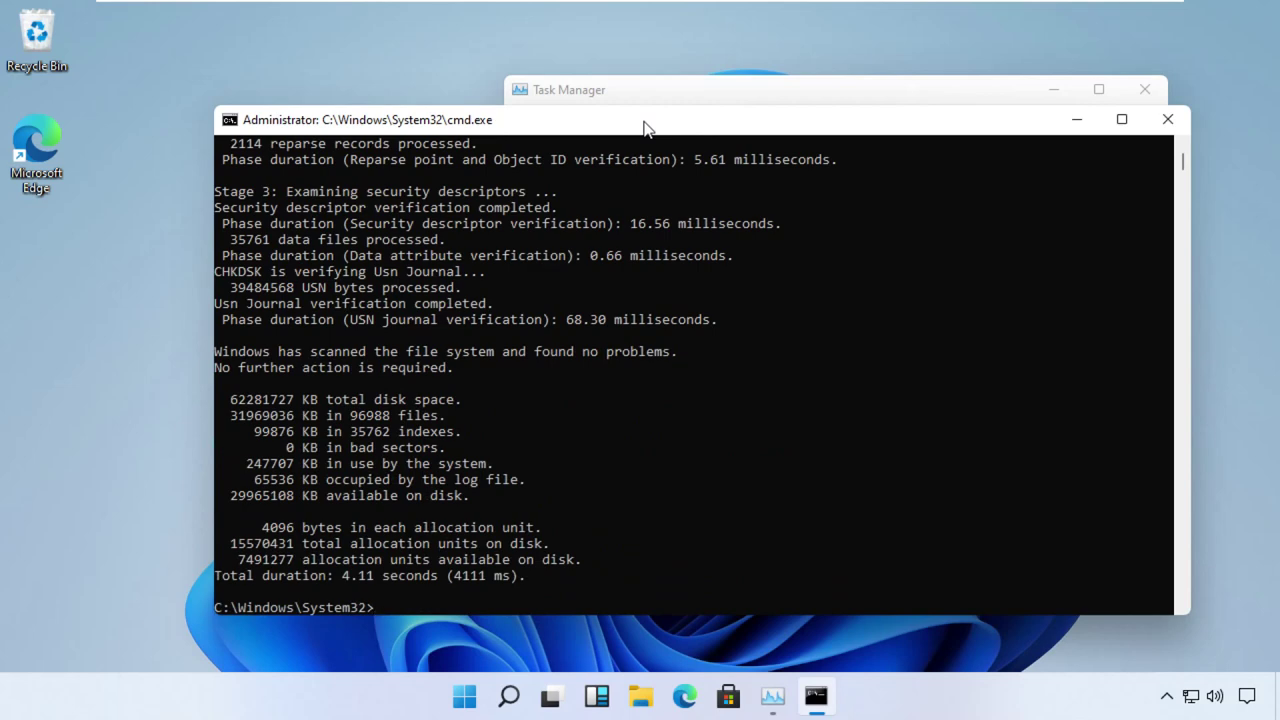
type("exit")
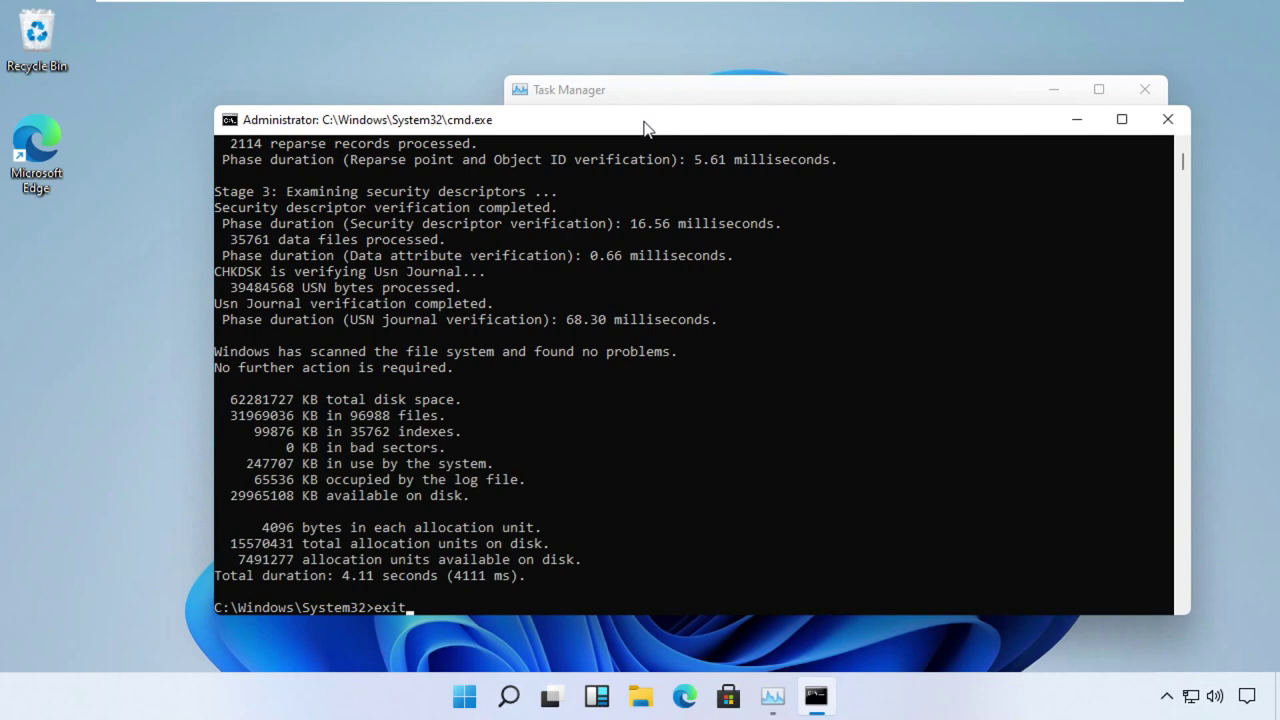
key("Return")
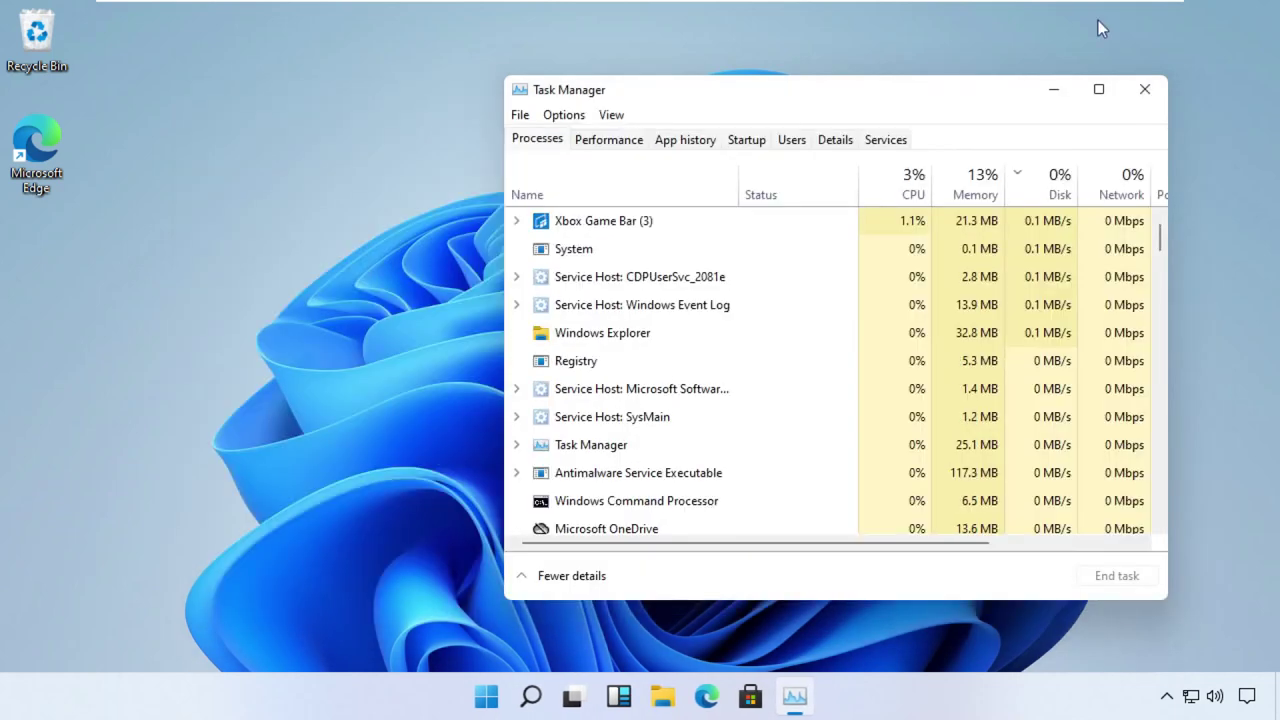
Close Task Manager and open Settings > Privacy > Microphone.
left_click(1144, 89)
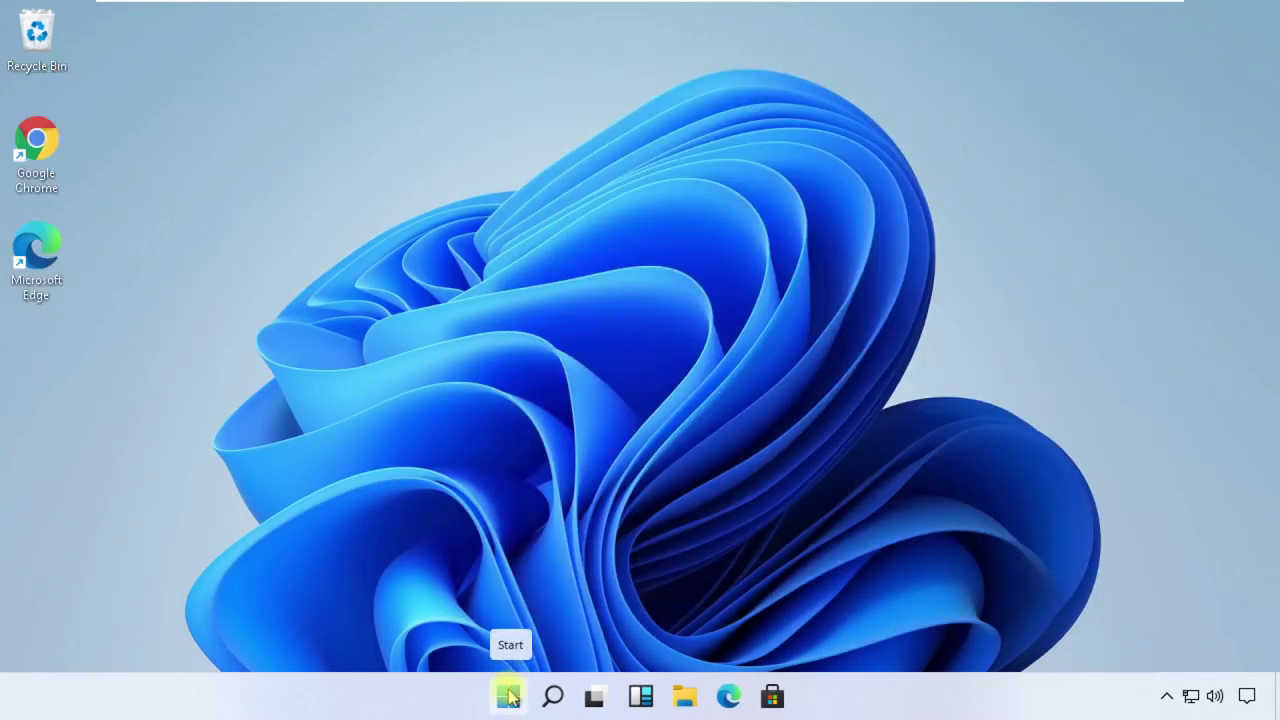
left_click(509, 697)
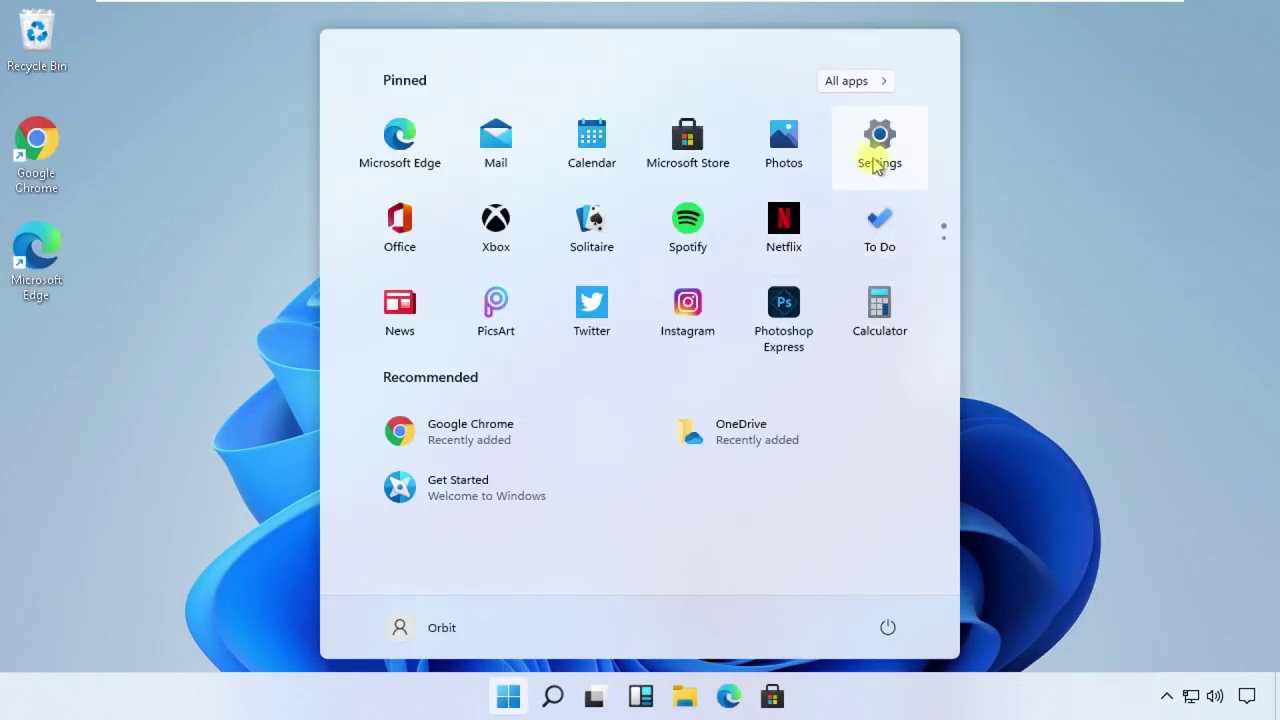
left_click(876, 166)
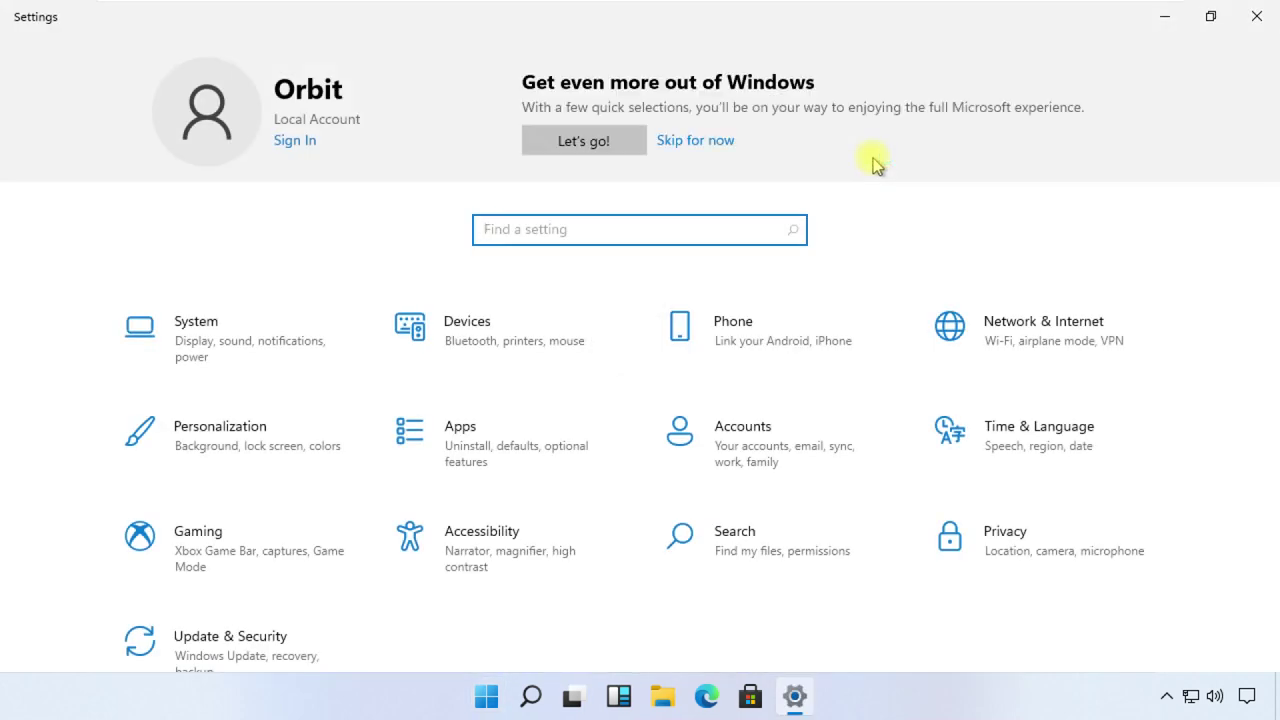
left_click(1007, 545)
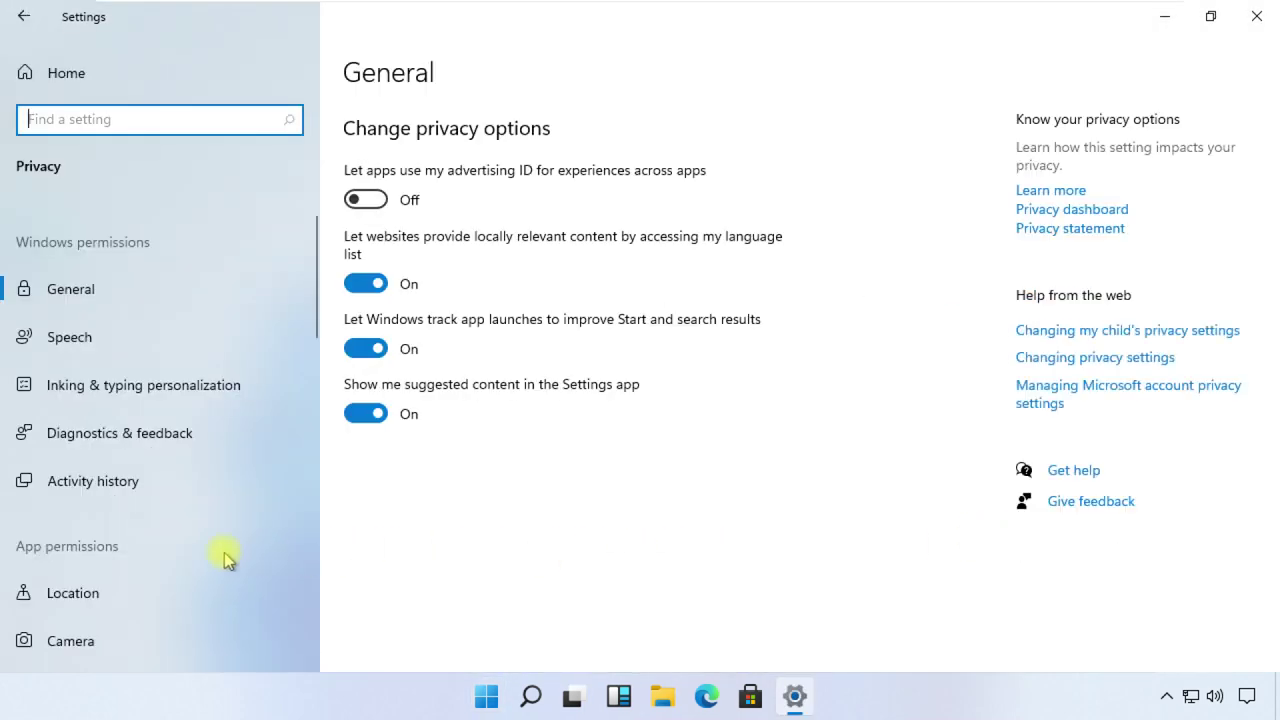
scroll(206, 534, "down", 3)
scroll(160, 510, "down", 1)
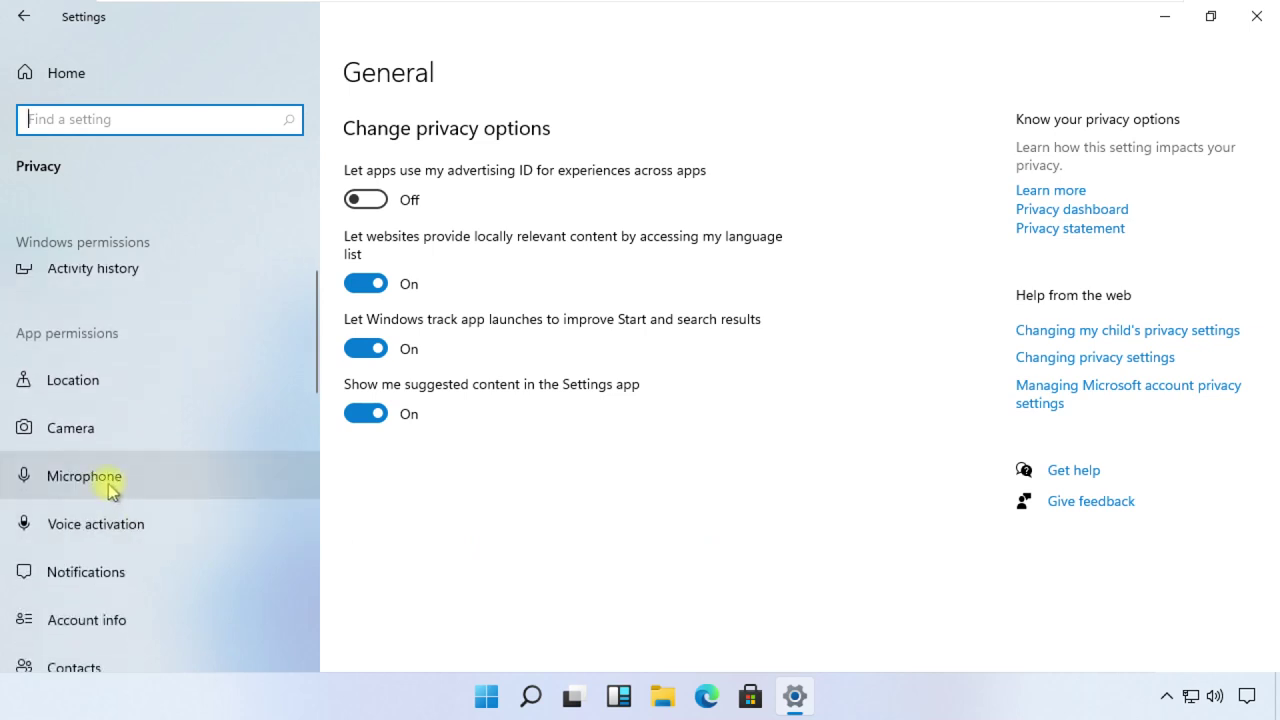
left_click(110, 484)
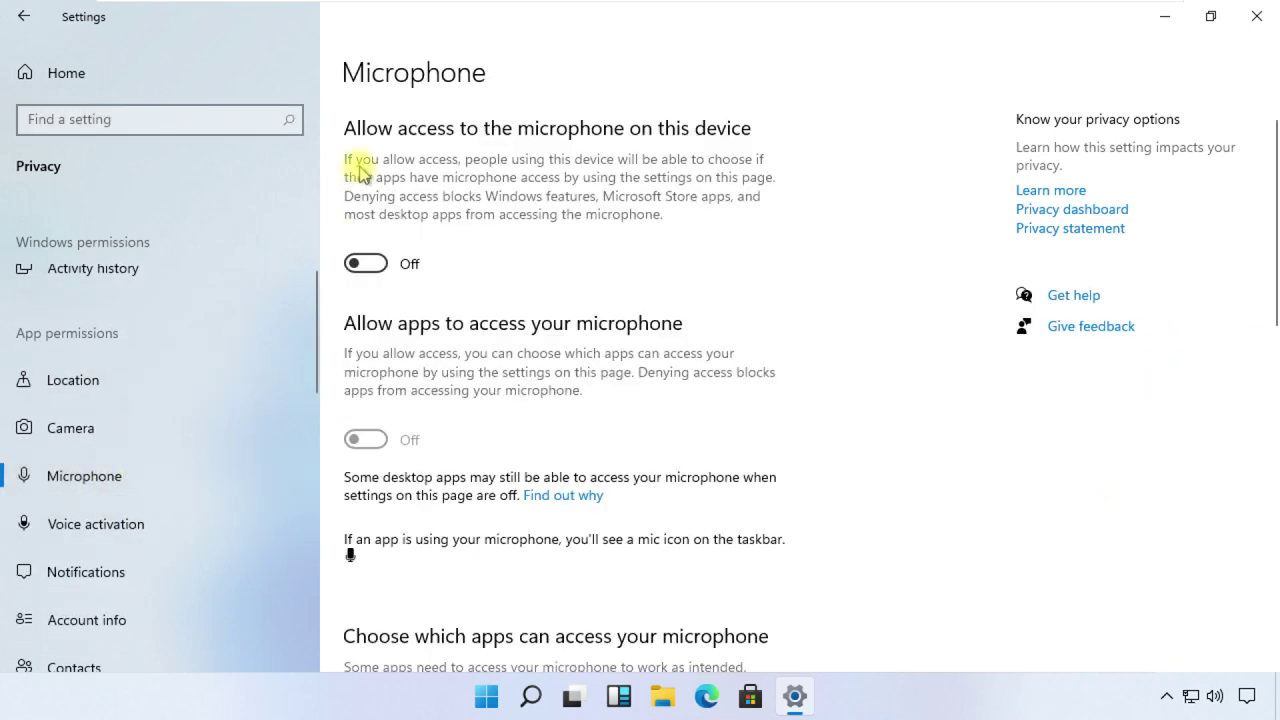
Turn on microphone access for the device, apps and desktop apps, then close Settings.
left_click(375, 272)
scroll(372, 268, "down", 1)
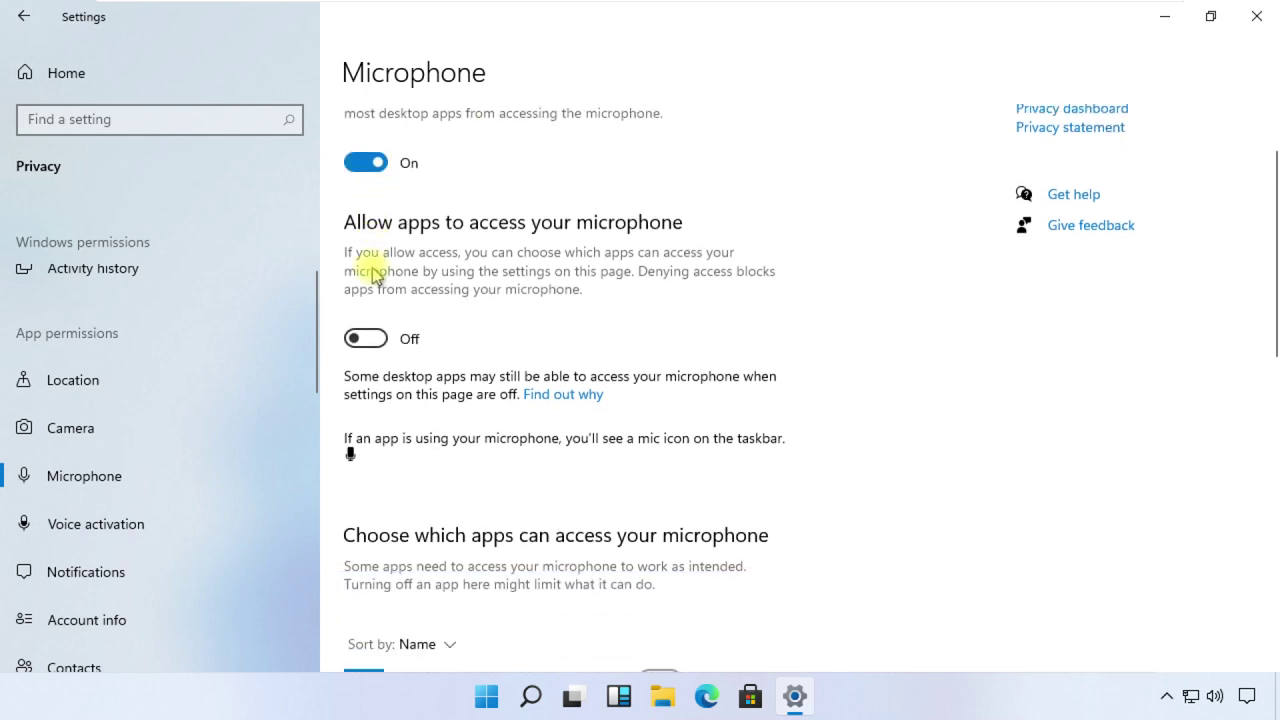
left_click(366, 338)
scroll(368, 343, "down", 3)
scroll(375, 345, "down", 1)
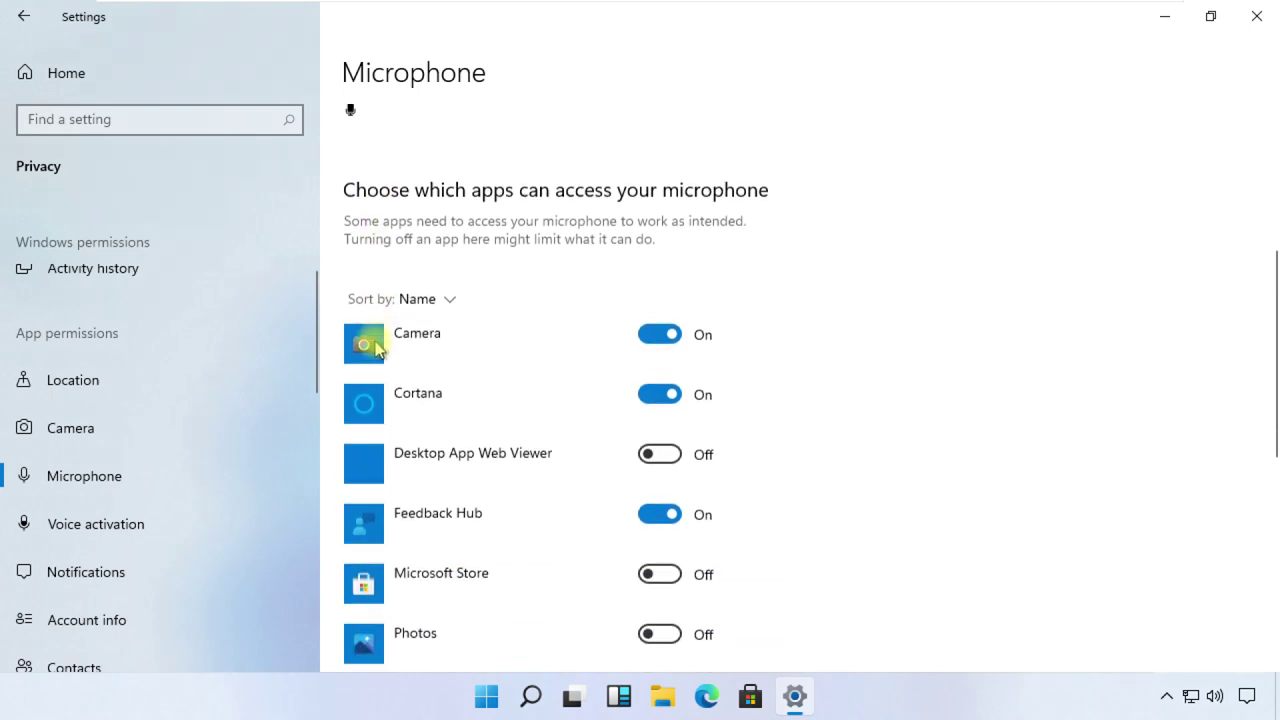
scroll(375, 345, "down", 6)
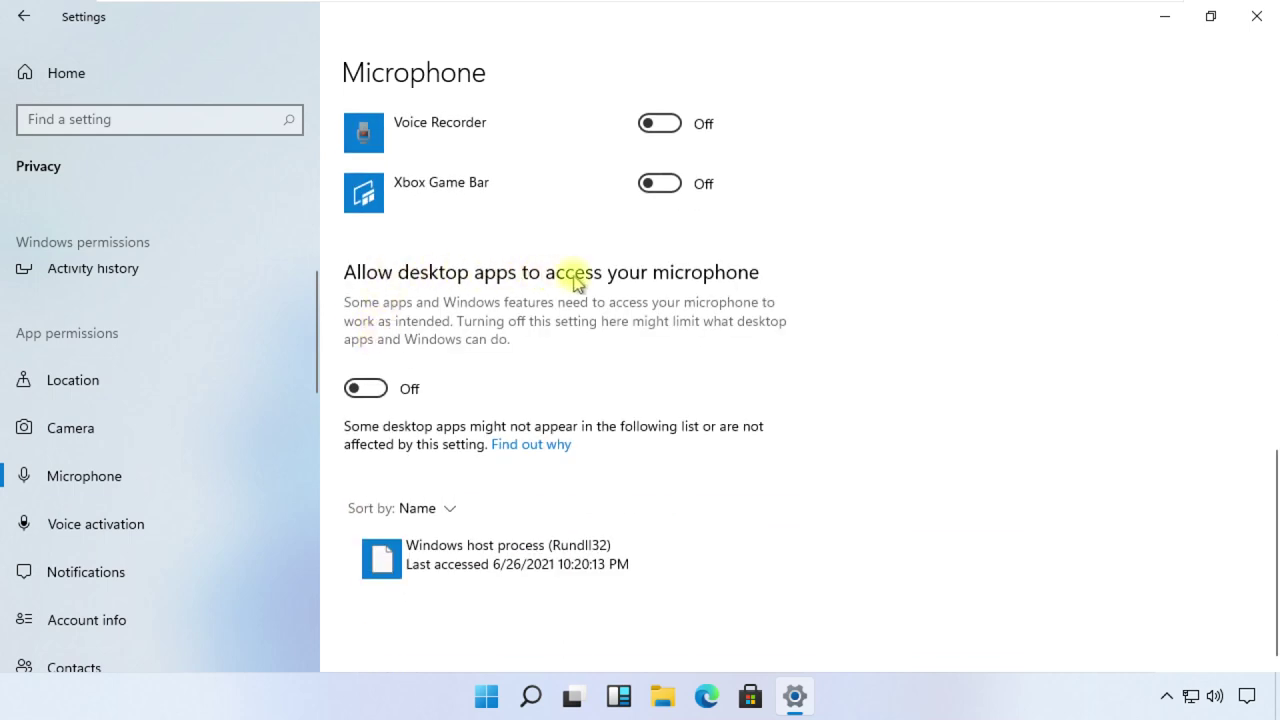
left_click(372, 391)
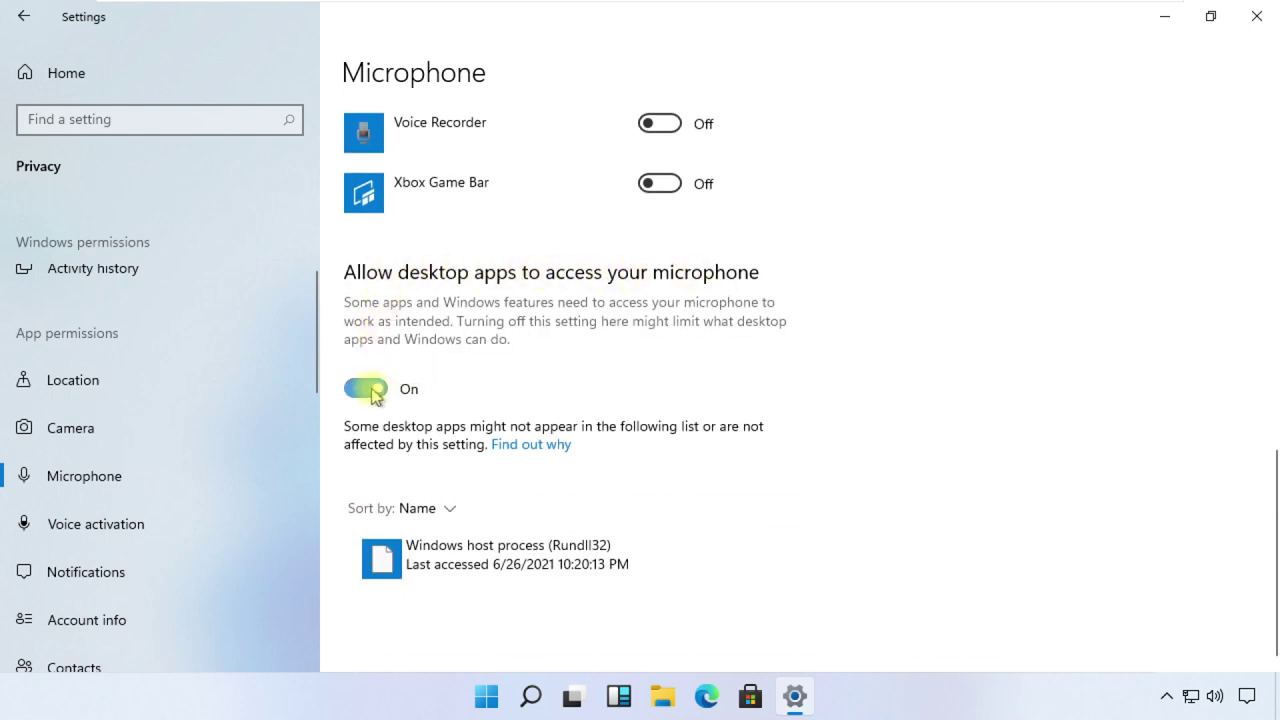
scroll(372, 391, "up", 10)
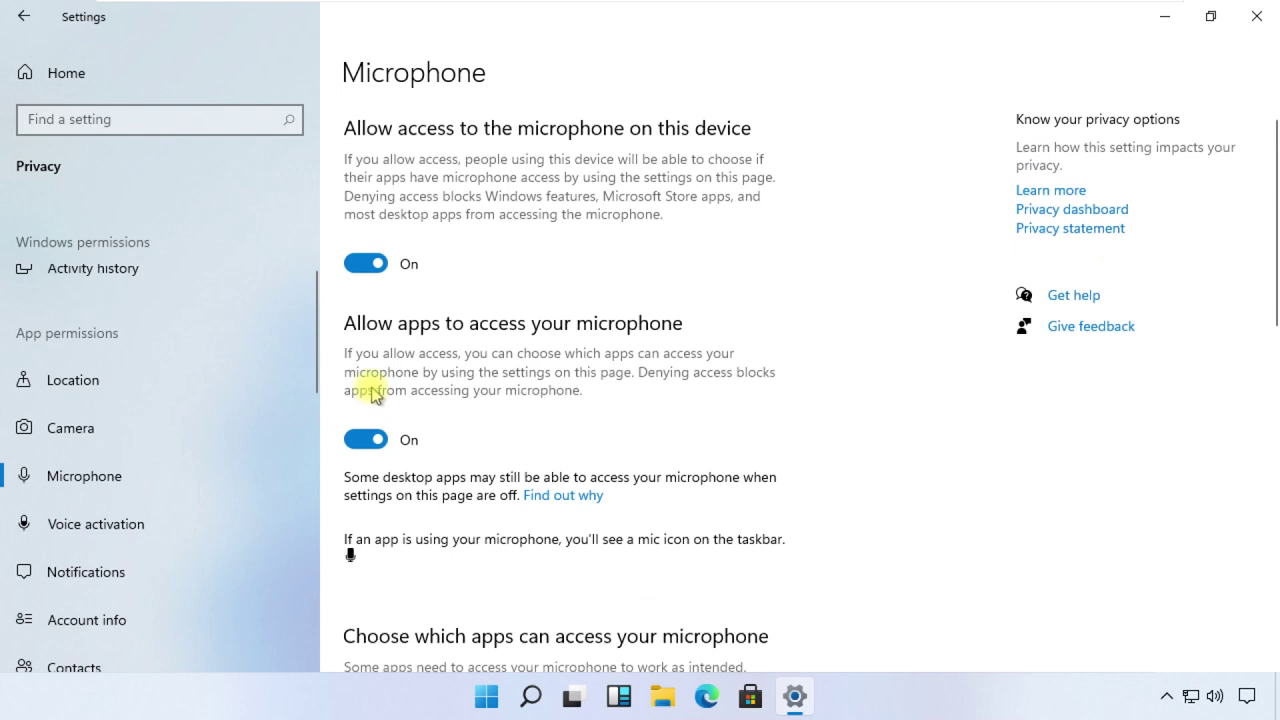
left_click(1257, 16)
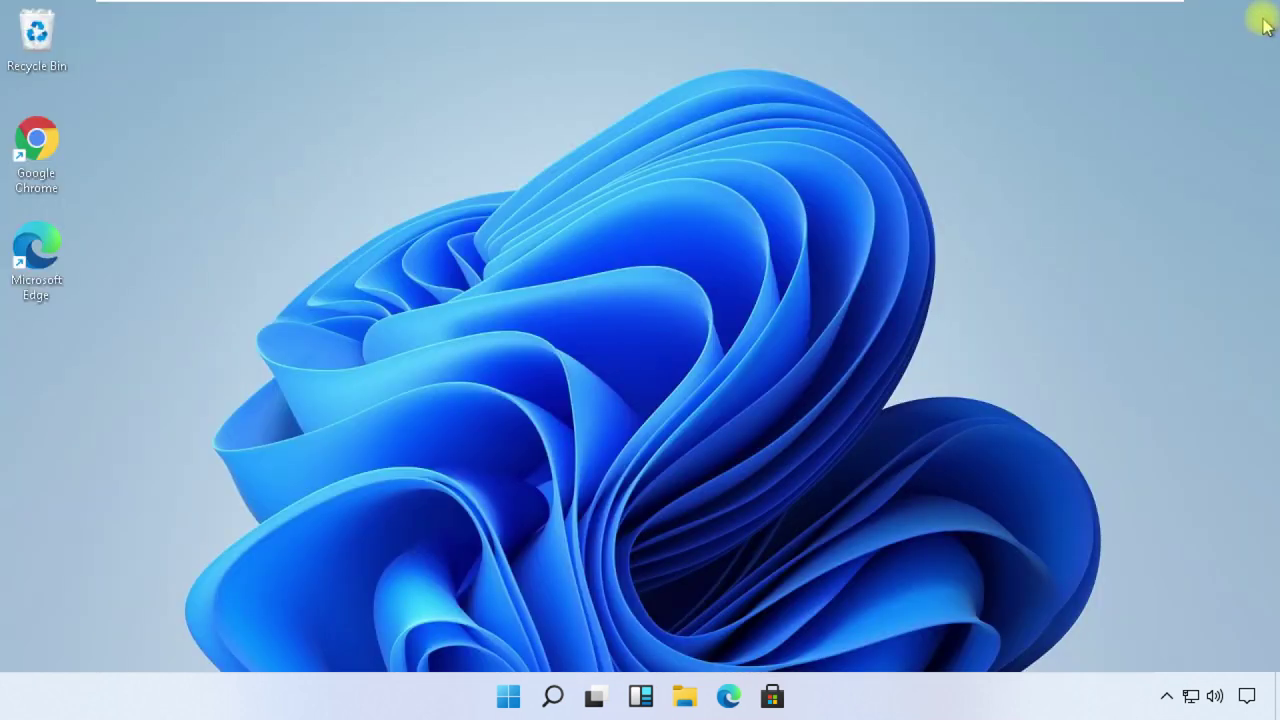
Open Control Panel via search and go to Hardware and Sound > Sound.
left_click(553, 697)
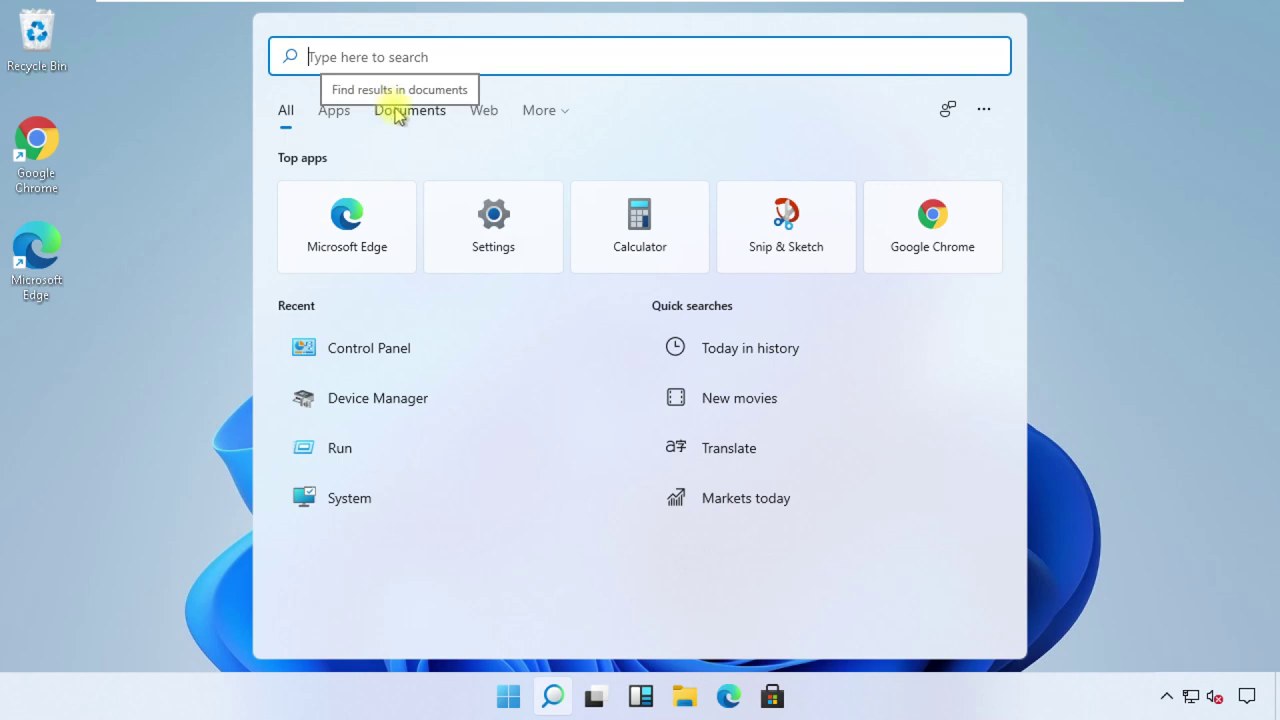
type("contr")
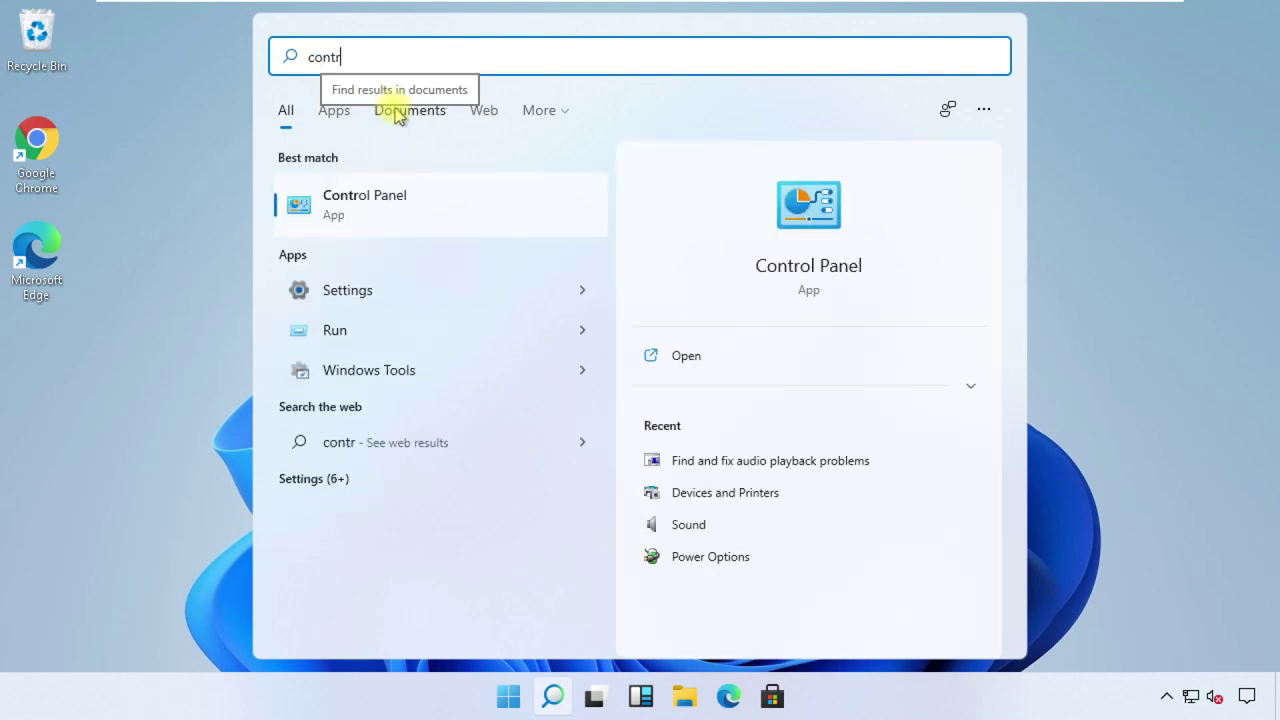
type("ol pane")
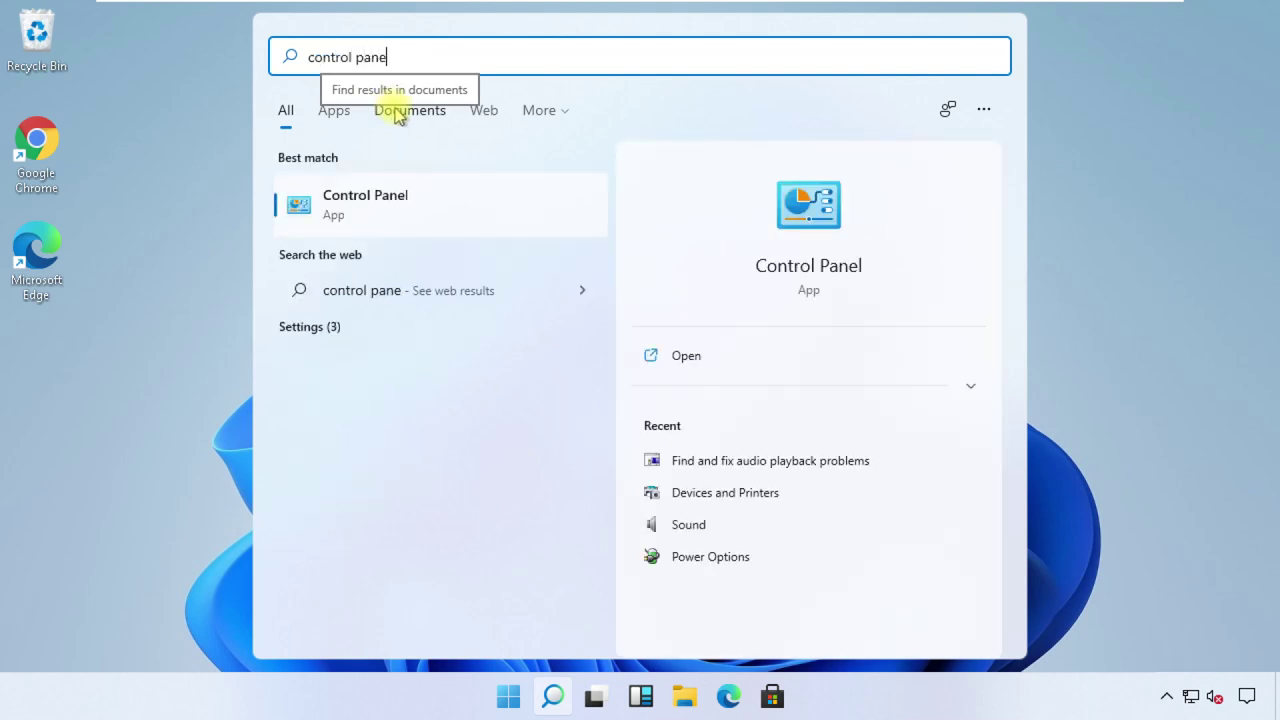
type("l")
left_click(381, 215)
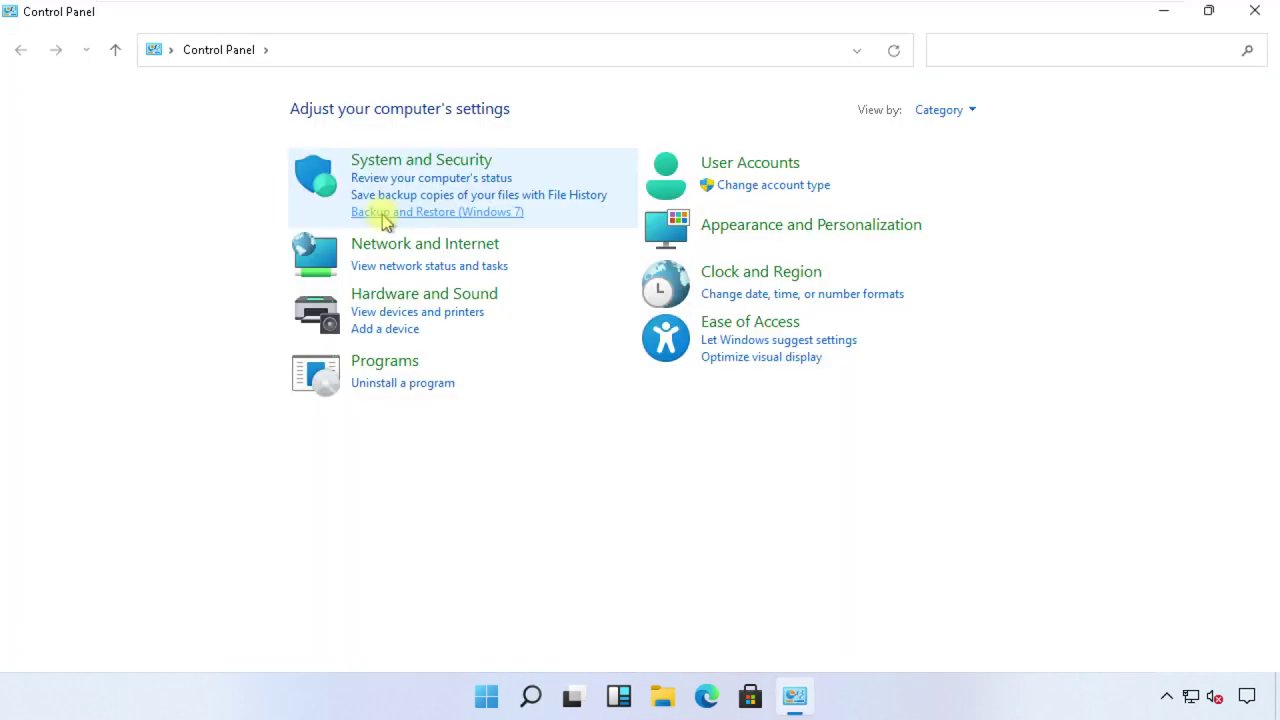
left_click(398, 298)
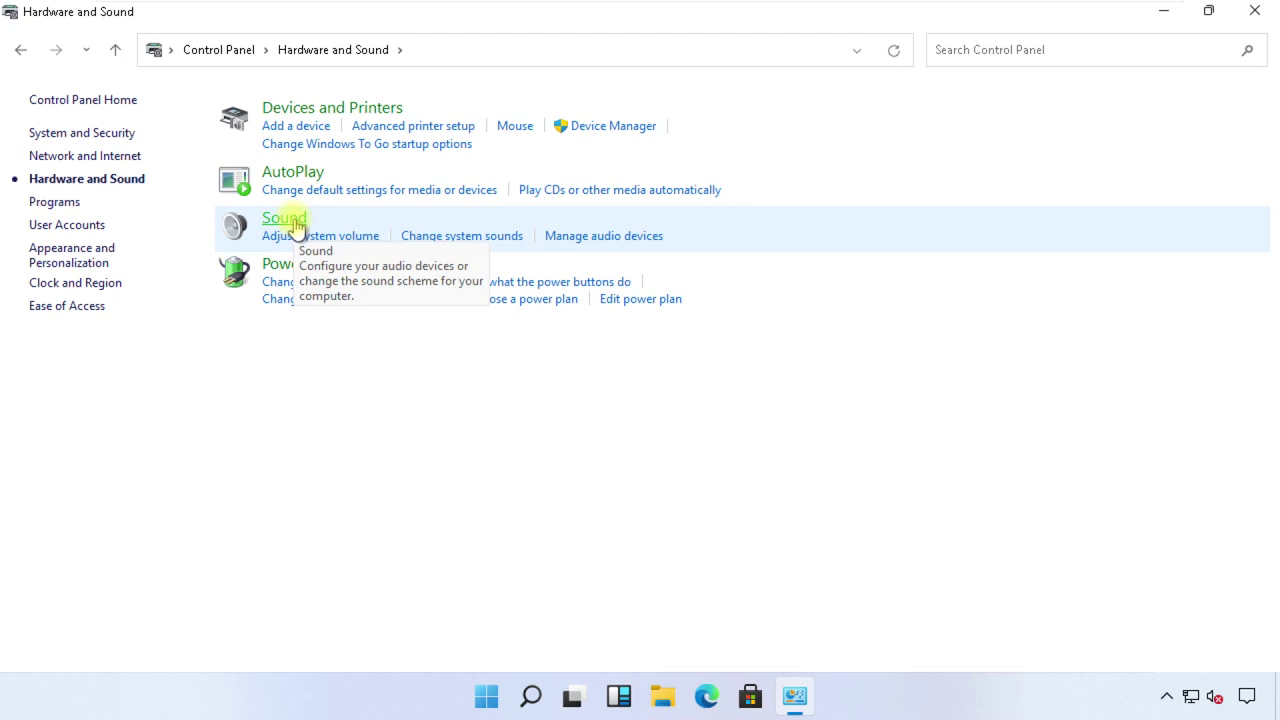
left_click(294, 225)
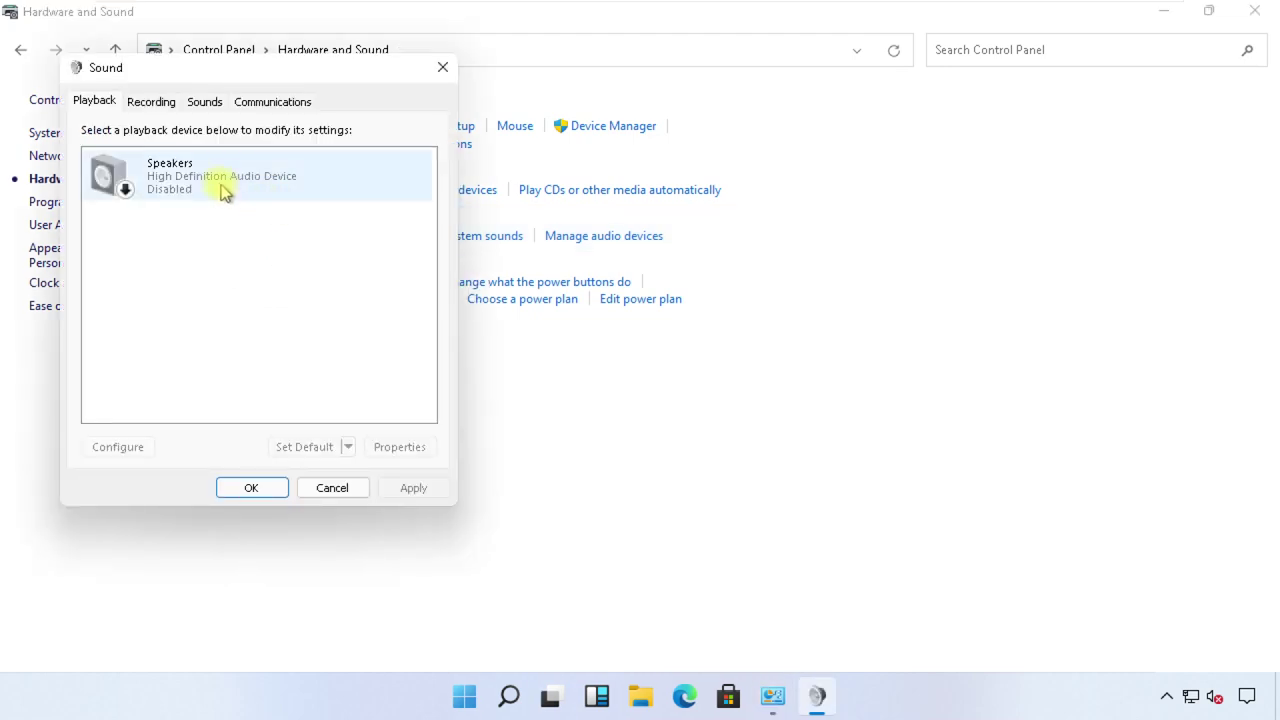
Enable the Speakers device in its properties and apply the change.
double_click(222, 190)
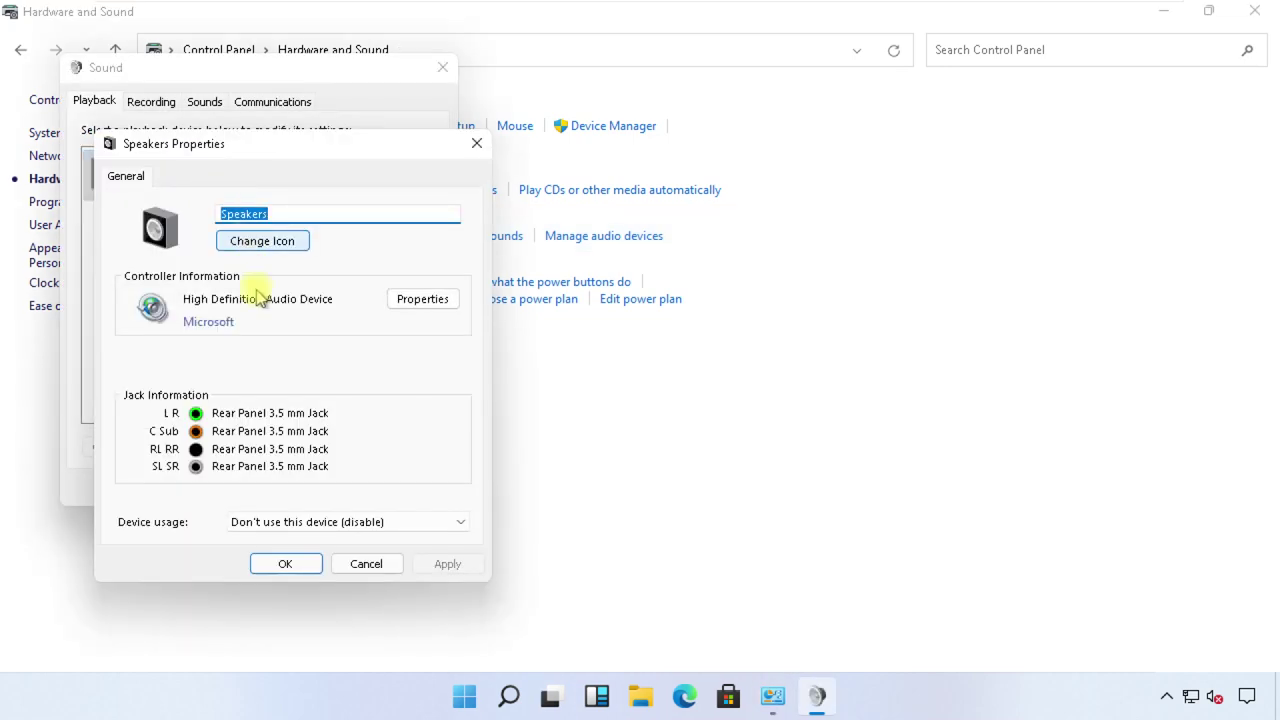
left_click(330, 527)
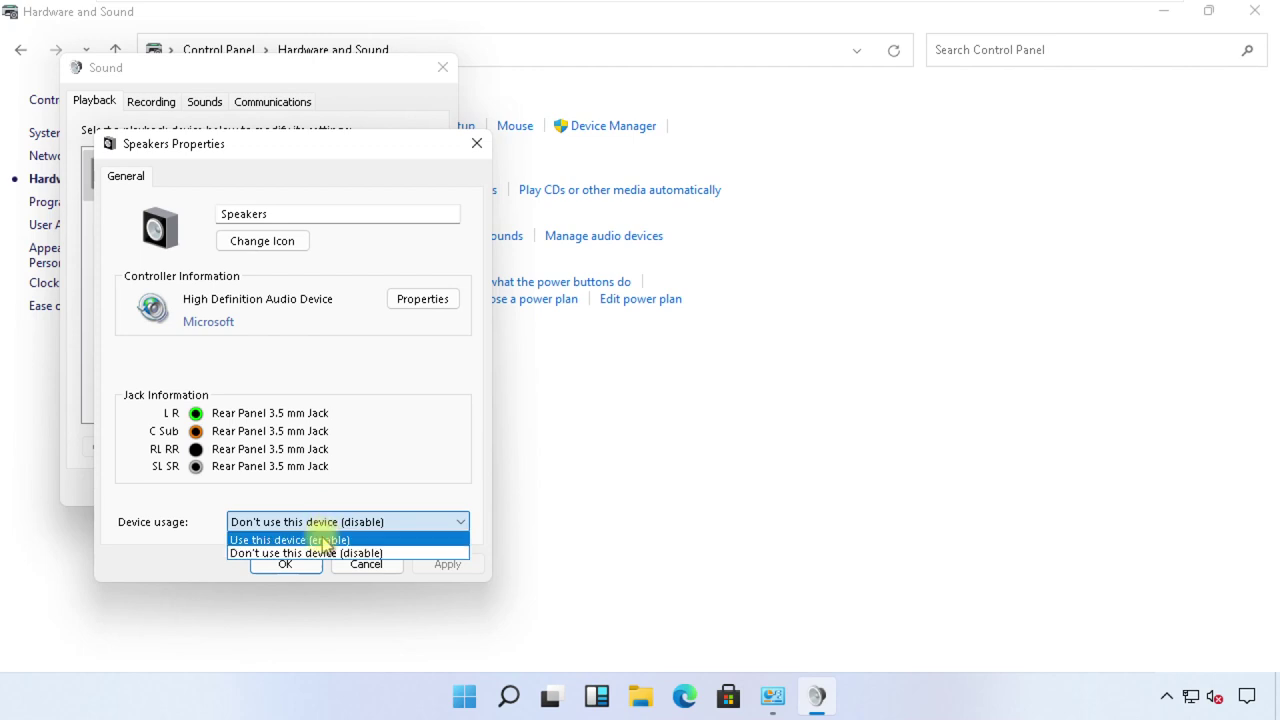
left_click(325, 538)
left_click(445, 566)
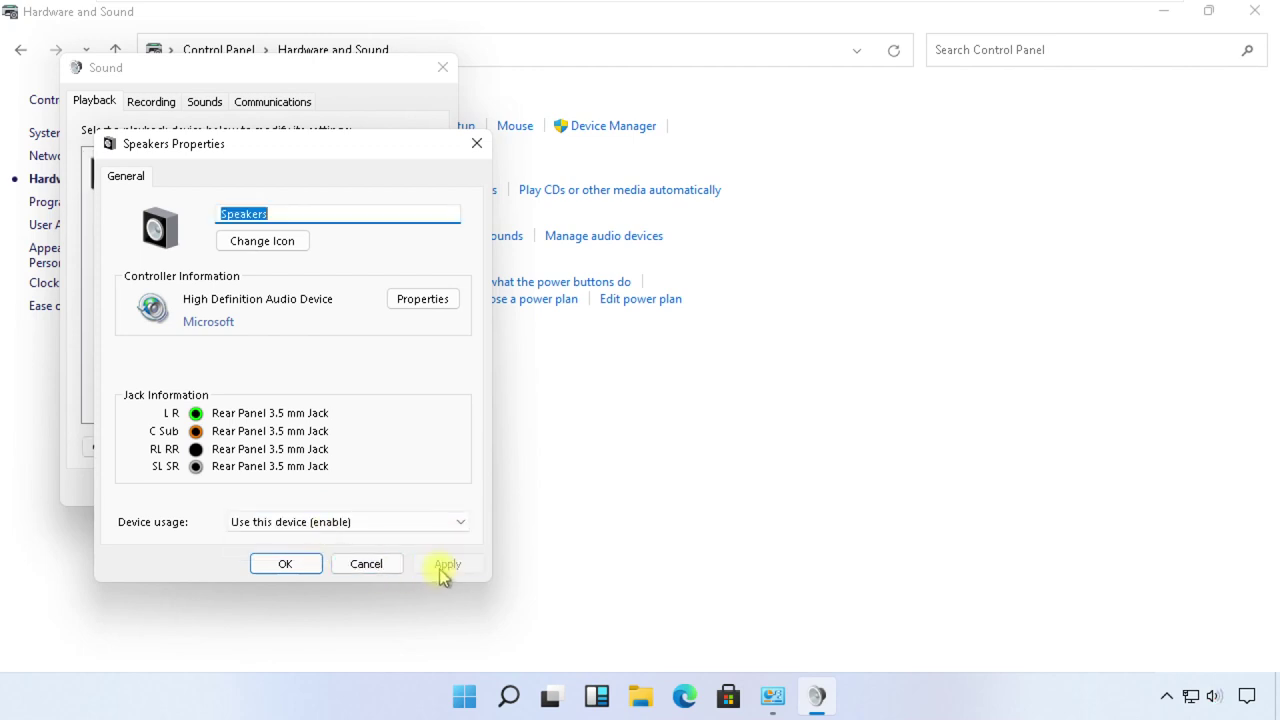
left_click(290, 565)
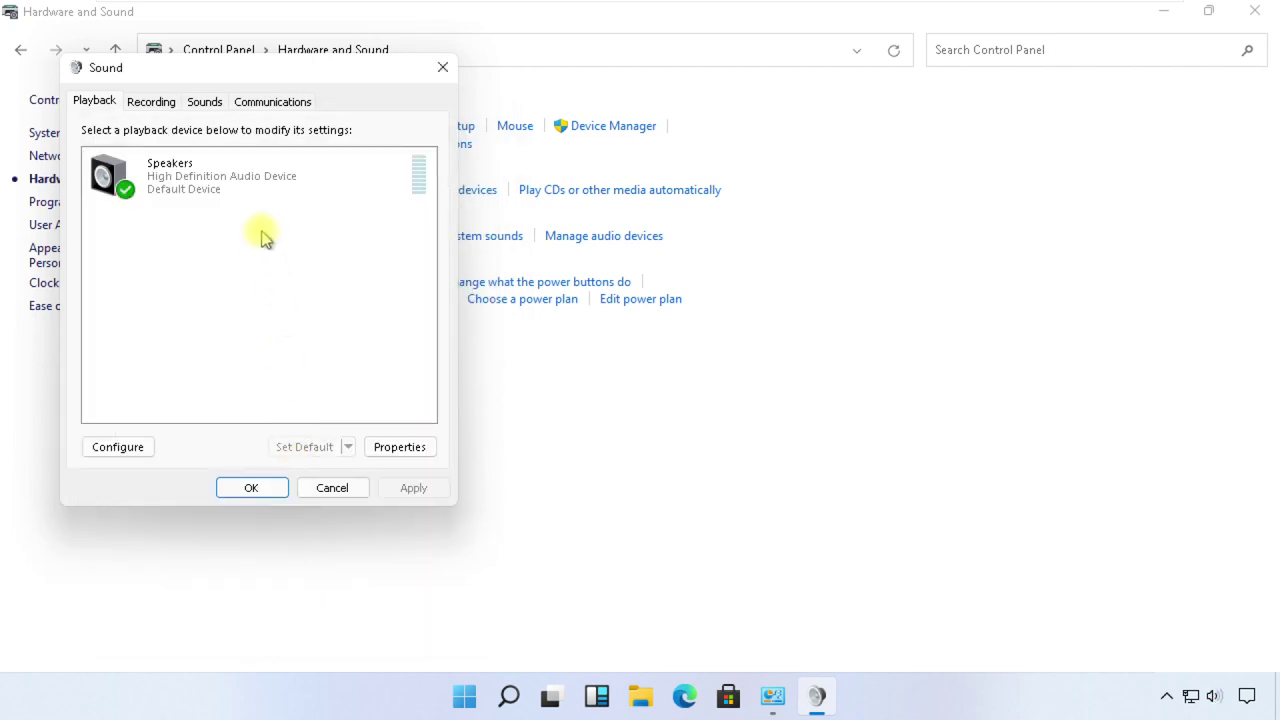
Raise the Speakers level to 100, then close the Sound dialog and Control Panel.
double_click(260, 190)
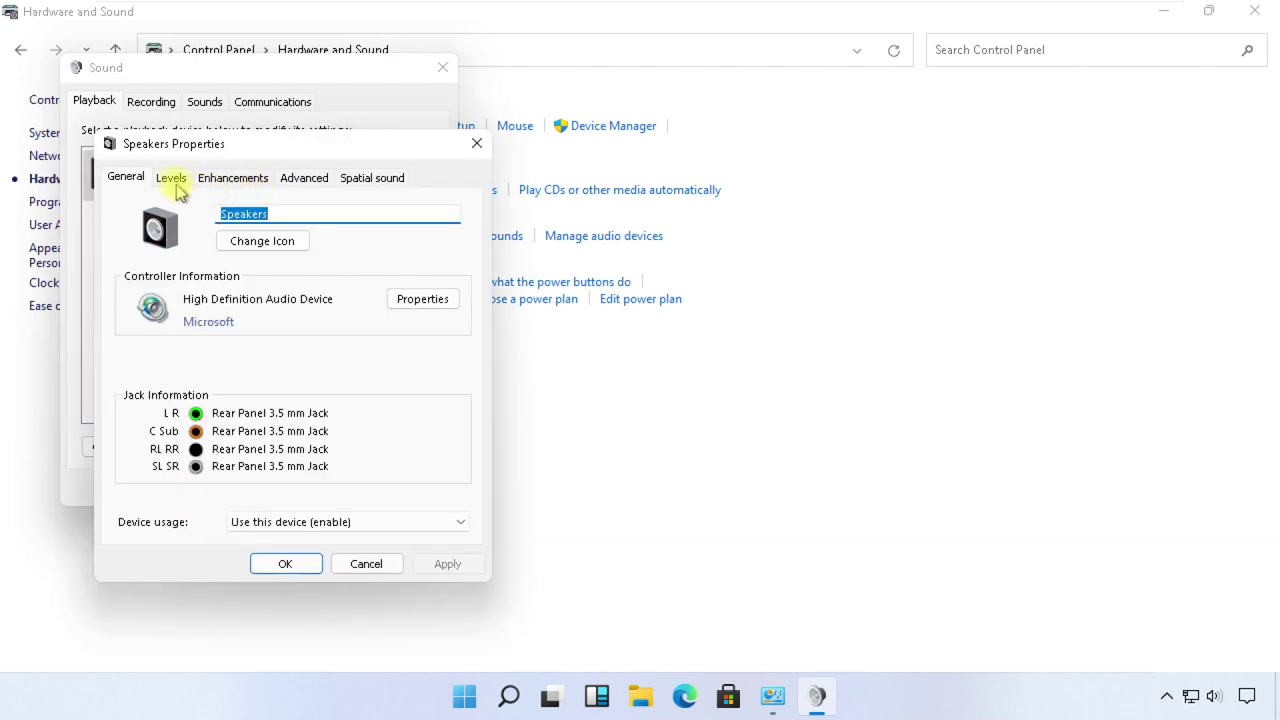
left_click(171, 178)
left_click_drag(163, 246, 294, 254)
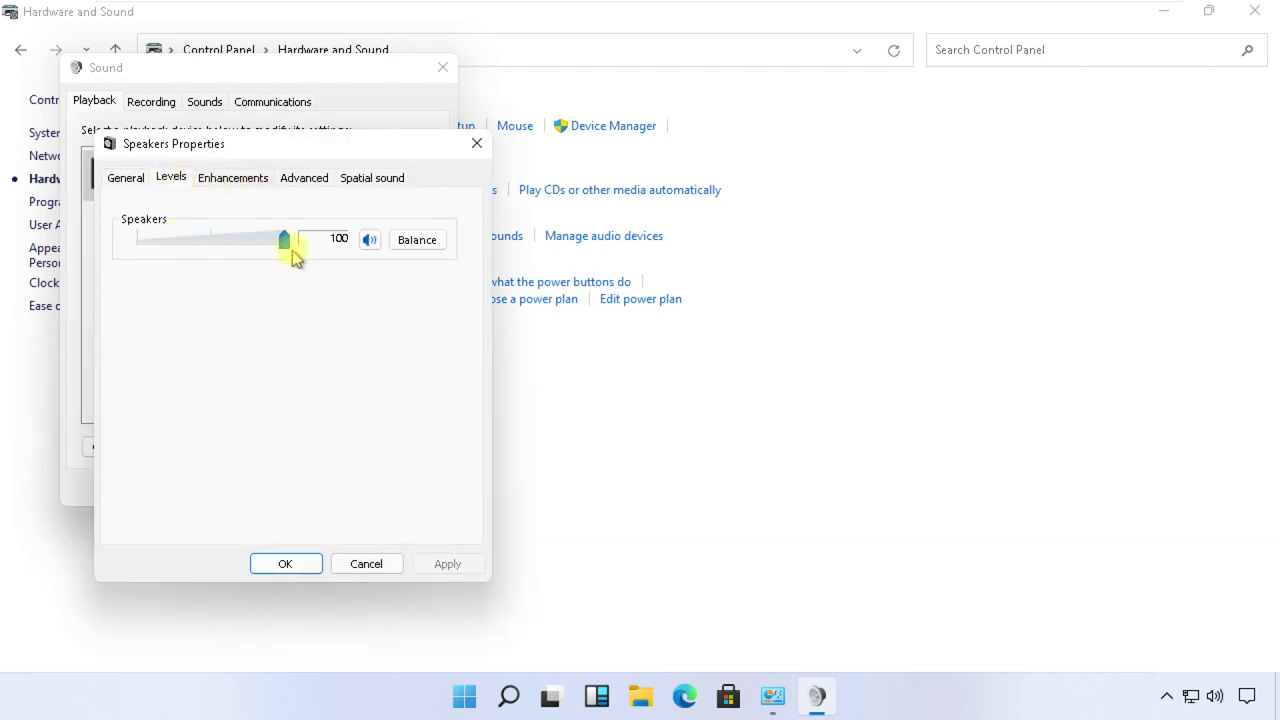
left_click(304, 564)
left_click(252, 488)
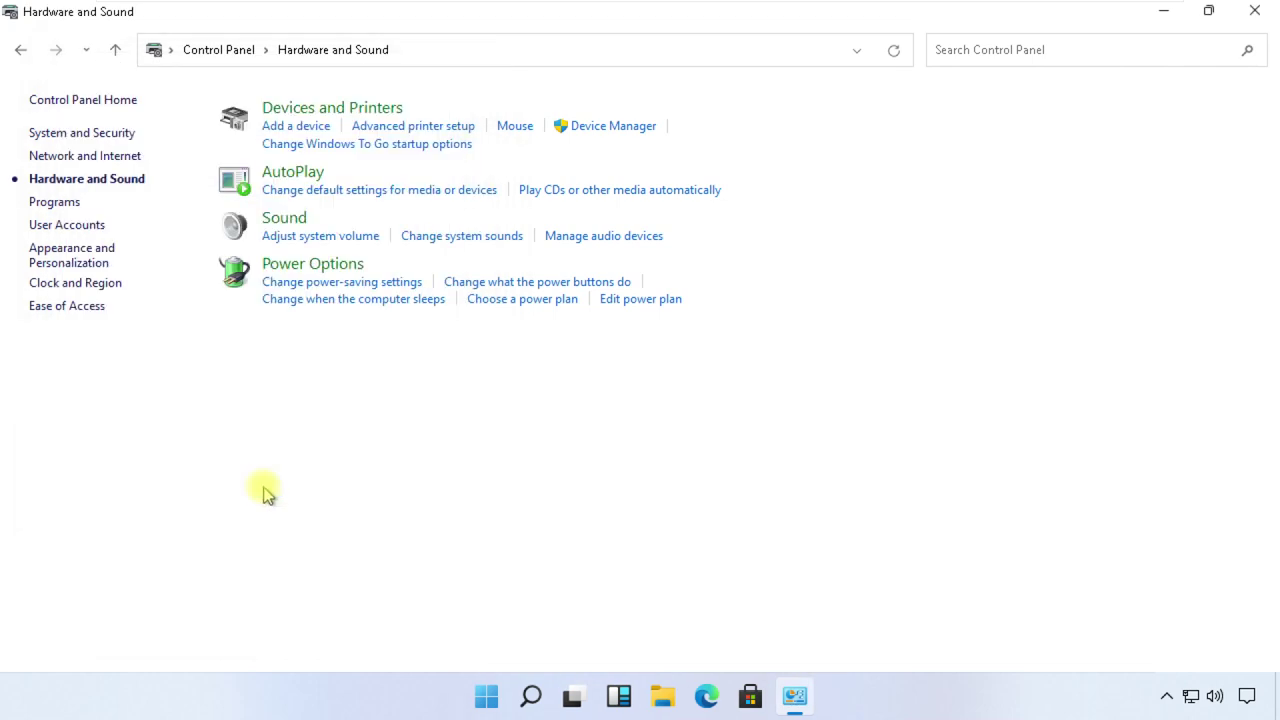
left_click(1257, 10)
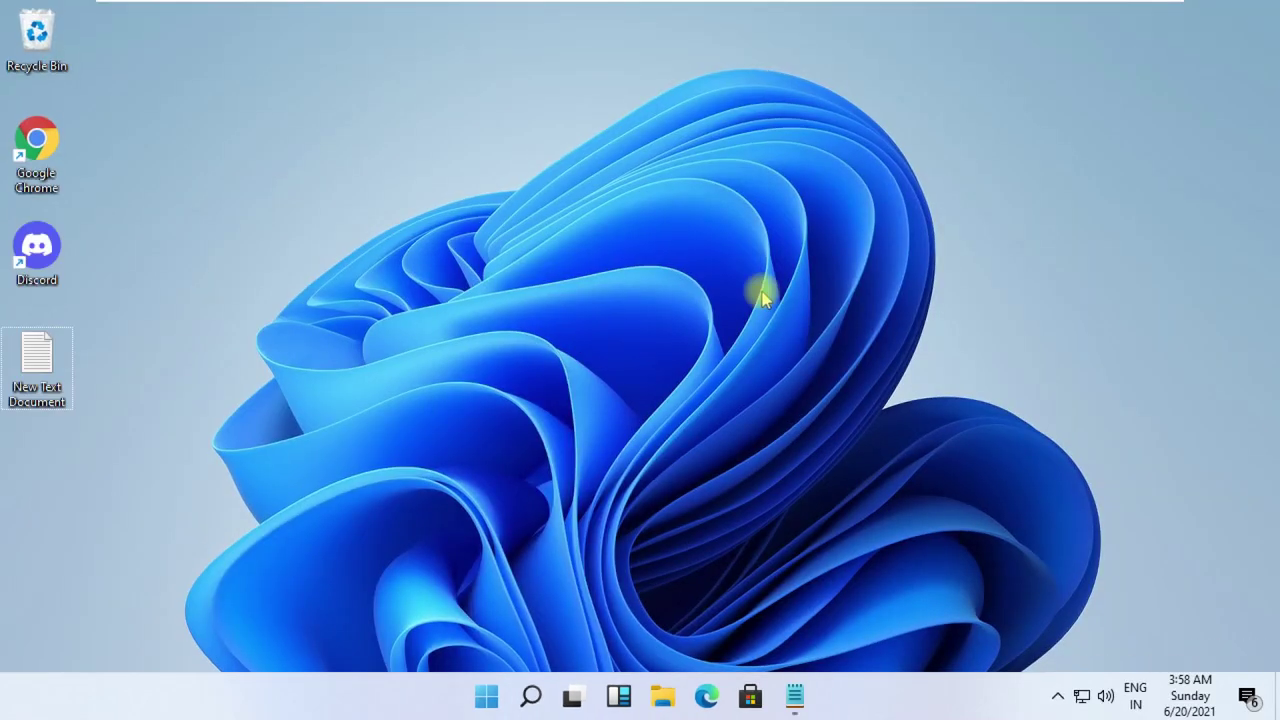
Search for cmd and run Command Prompt as administrator, accepting the UAC prompt.
left_click(530, 697)
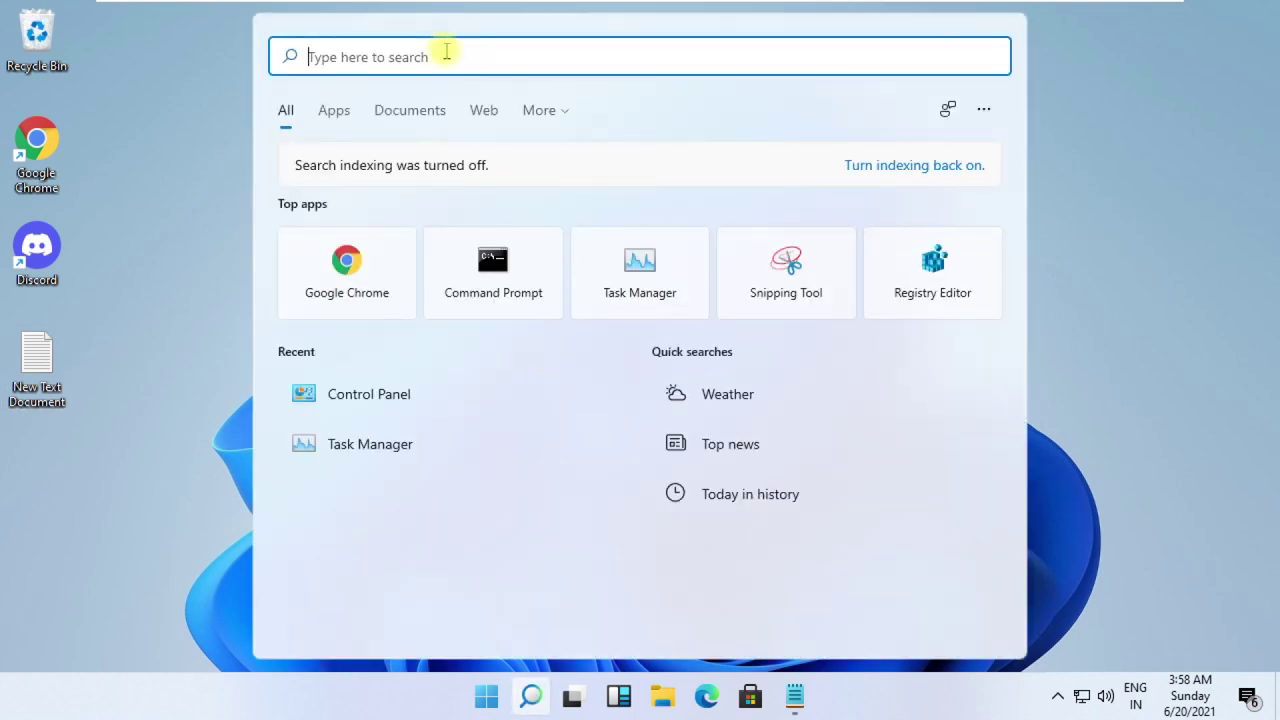
type("cmd")
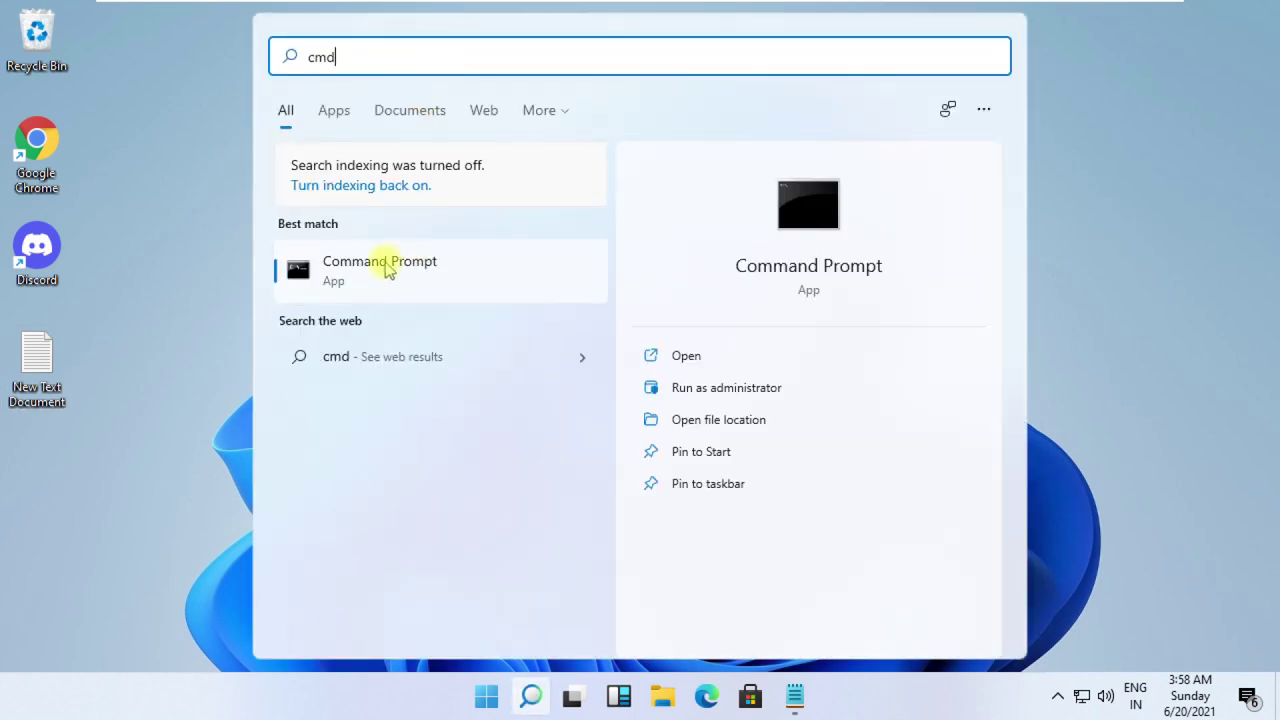
right_click(388, 270)
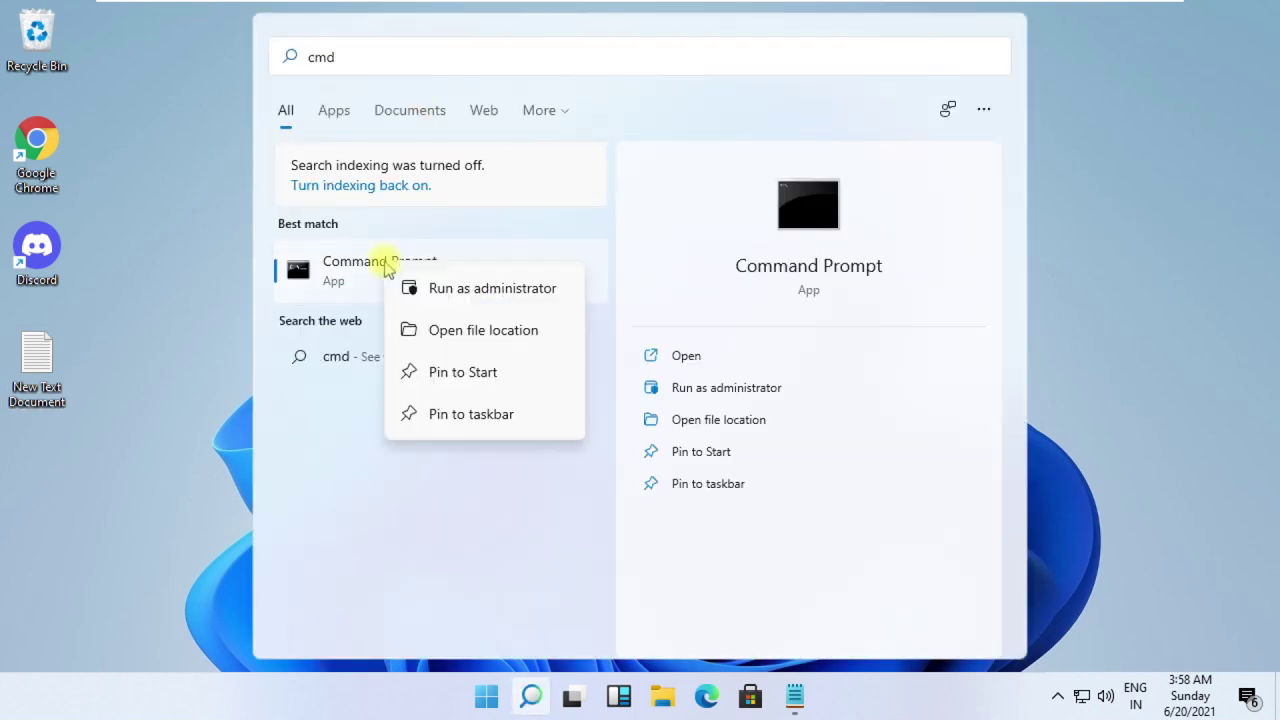
left_click(488, 292)
left_click(535, 480)
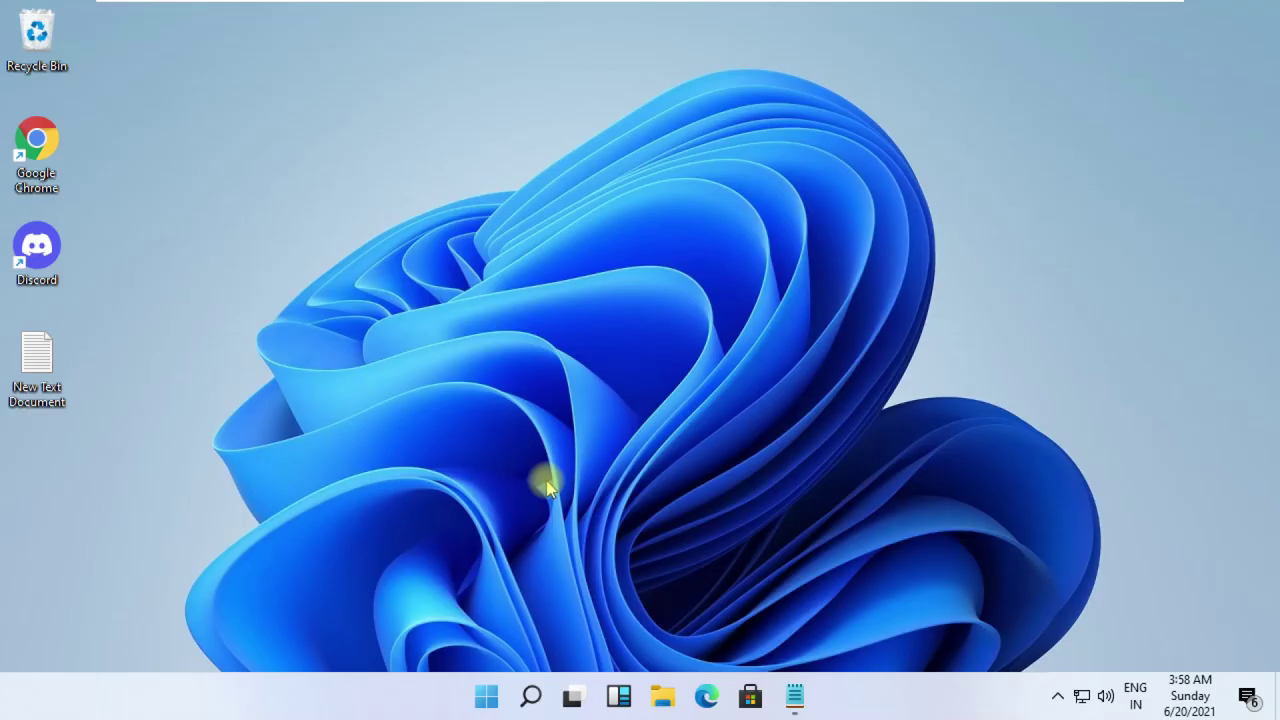
Maximize the console, then run cls and prompt.
left_click(1020, 119)
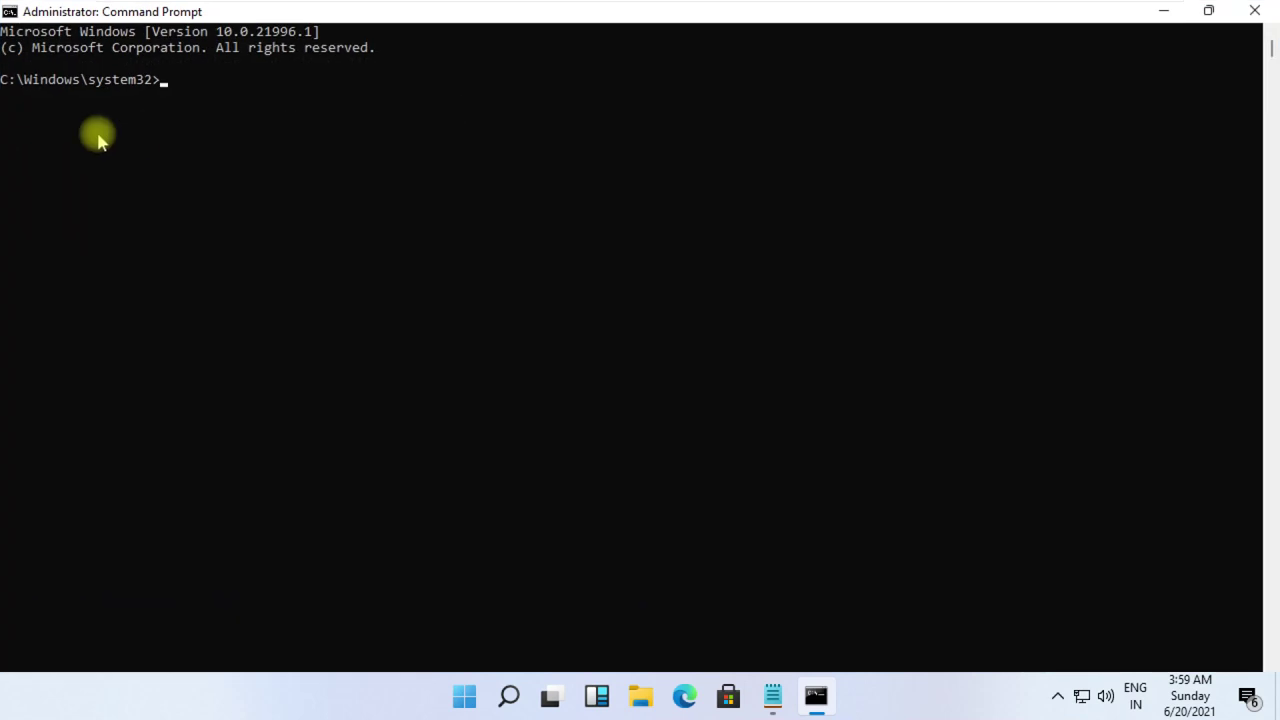
type("cls")
key("Return")
type("prompt")
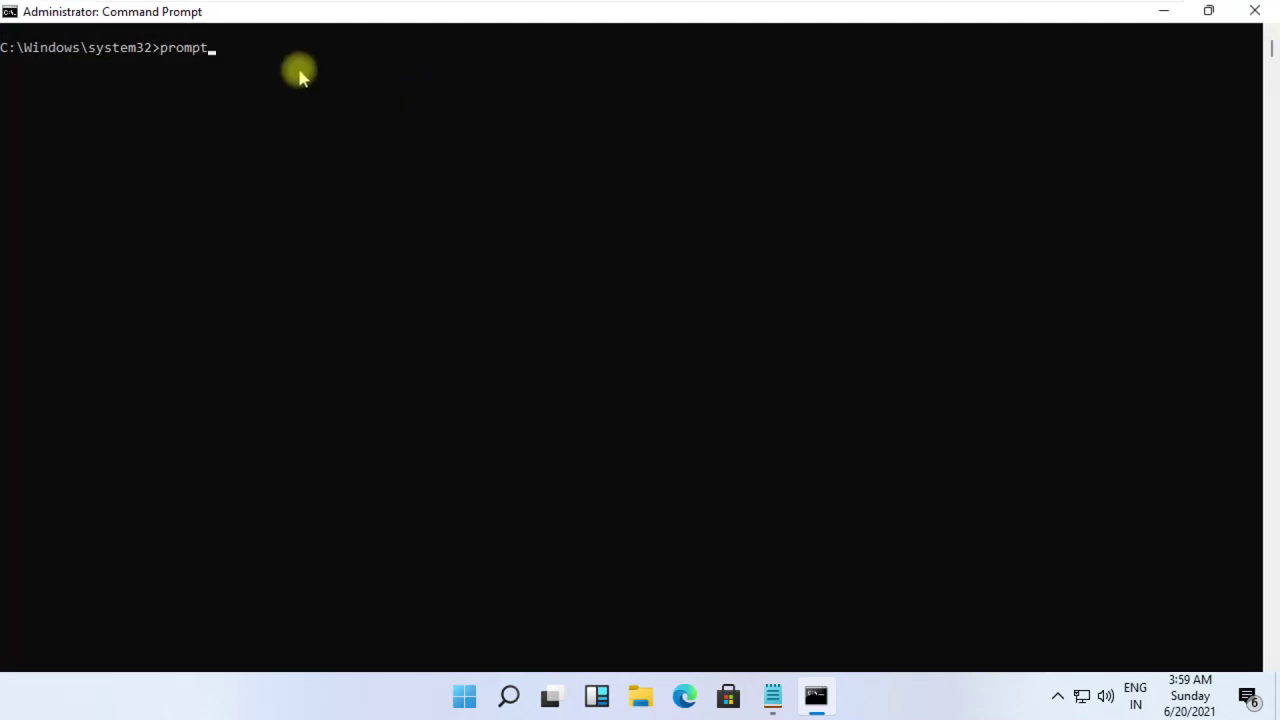
key("Return")
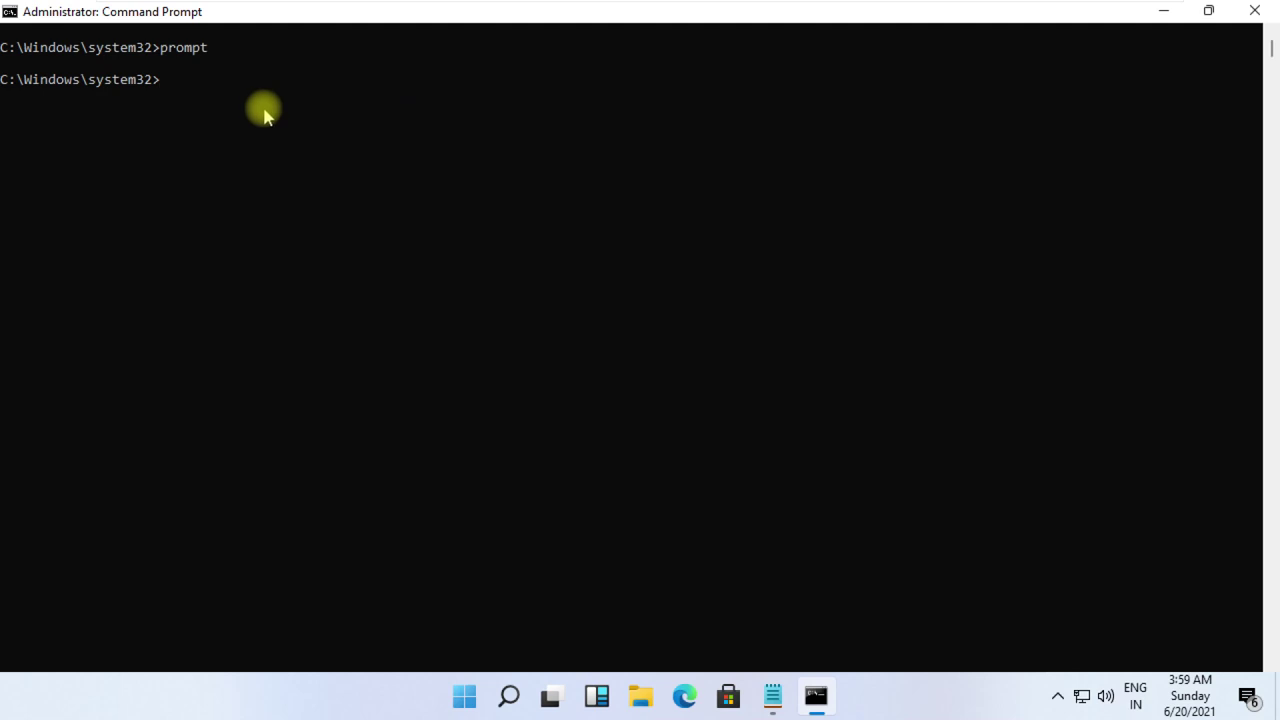
Run sfc /scanfile and sfc /verifyfile on c:\windows\system32\ieframe.dll.
type("sfc /scanfile=c:\\windows\\system32\\ieframe.dll")
key("Return")
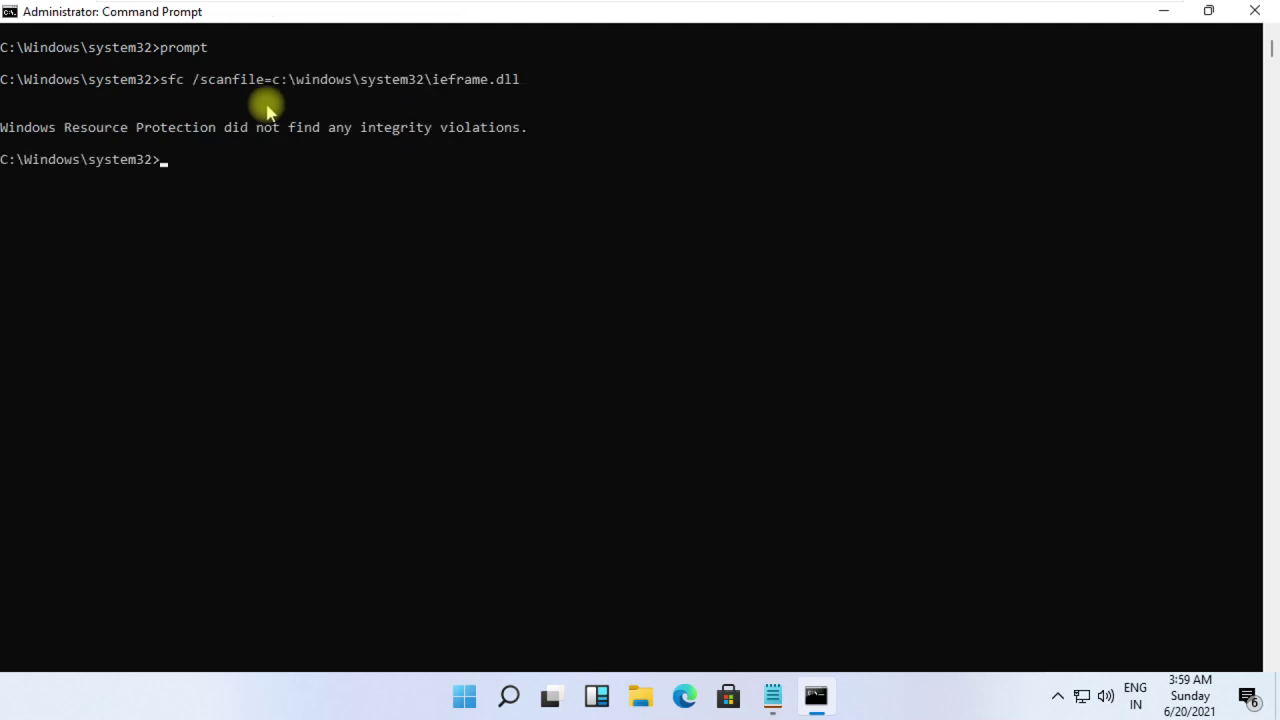
type("sfc /verifyfile=c:\\windows\\system32\\ieframe.dll")
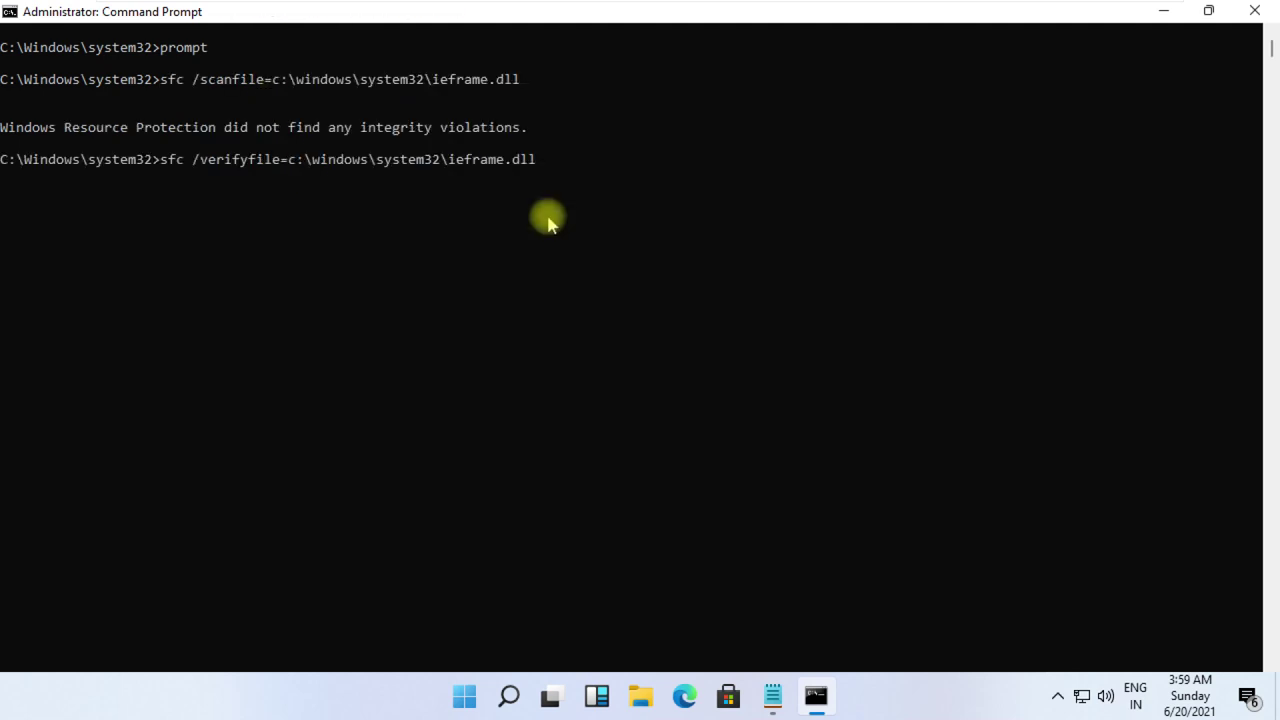
key("Return")
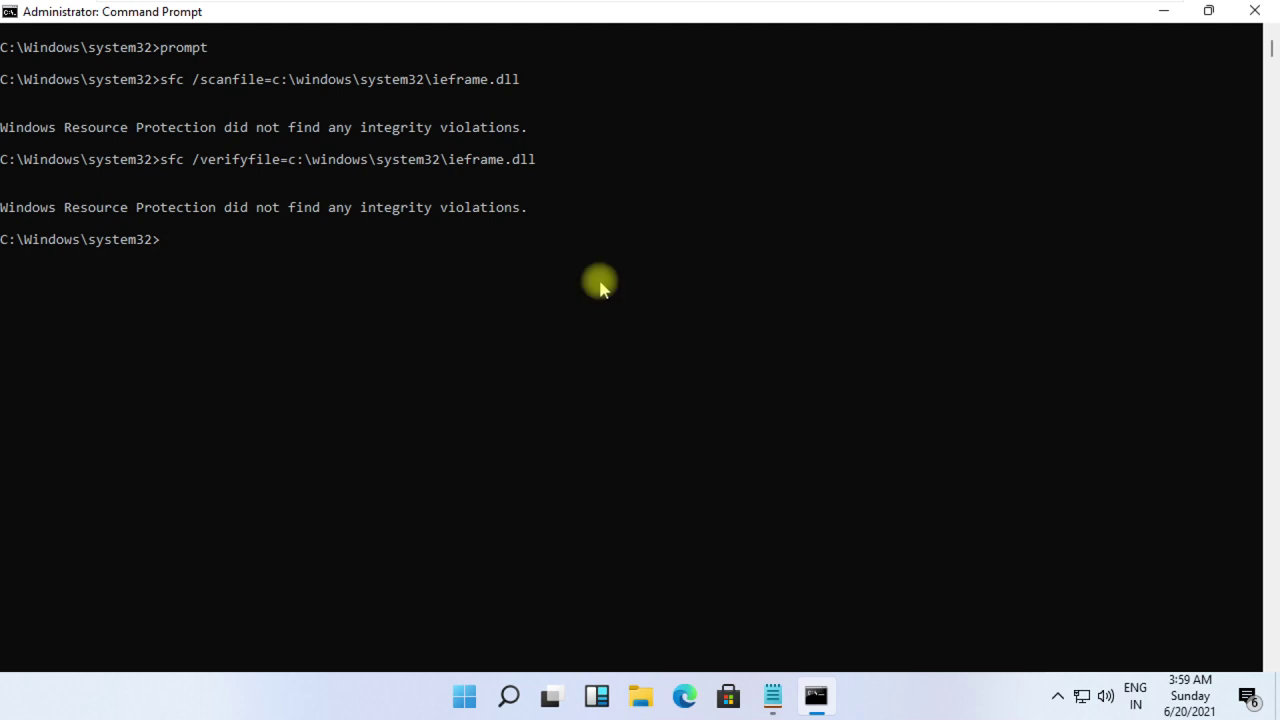
scroll(600, 287, "down", 7)
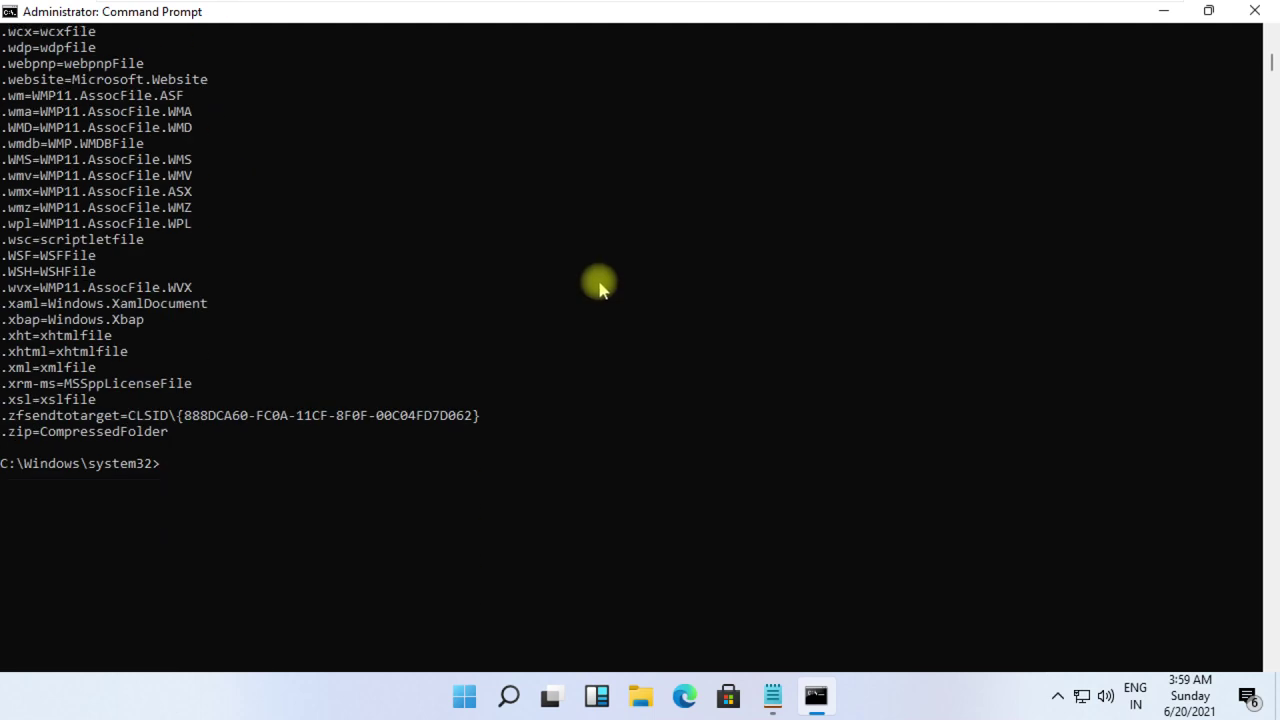
Paste and run chkdsk and sfc /scannow, clear the console, then close Command Prompt.
right_click(663, 340)
key("Return")
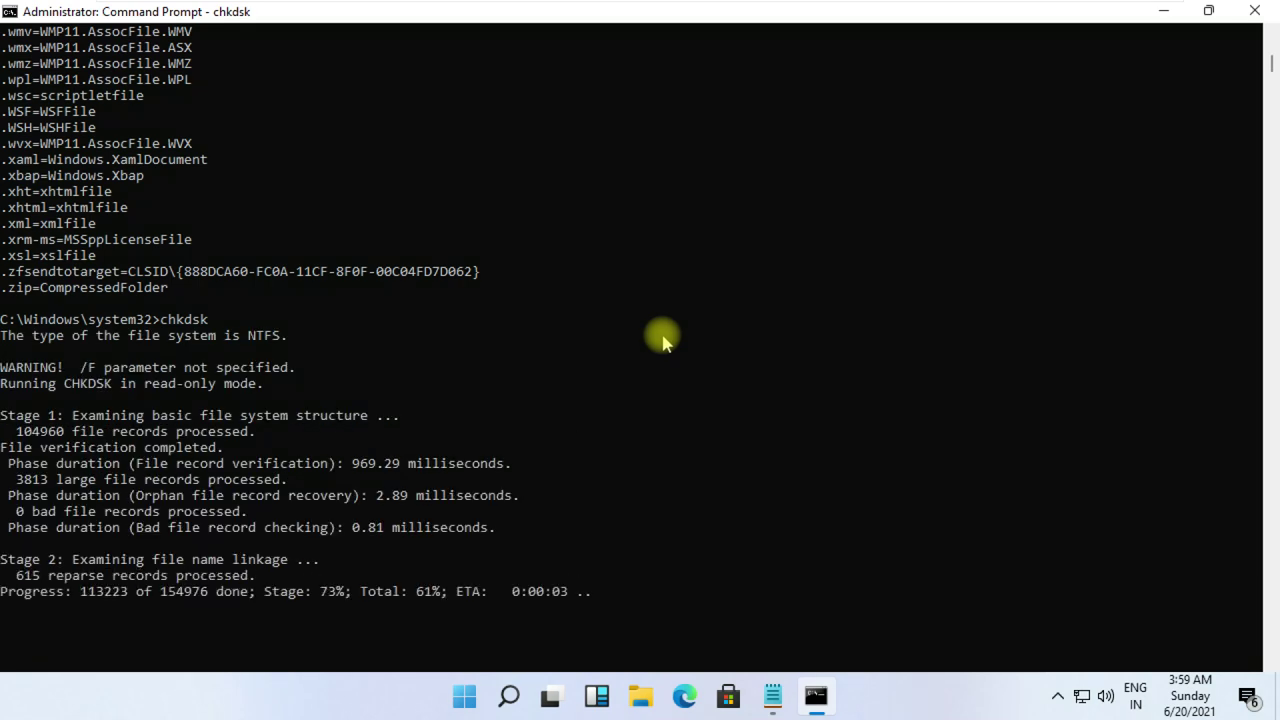
right_click(268, 356)
key("Return")
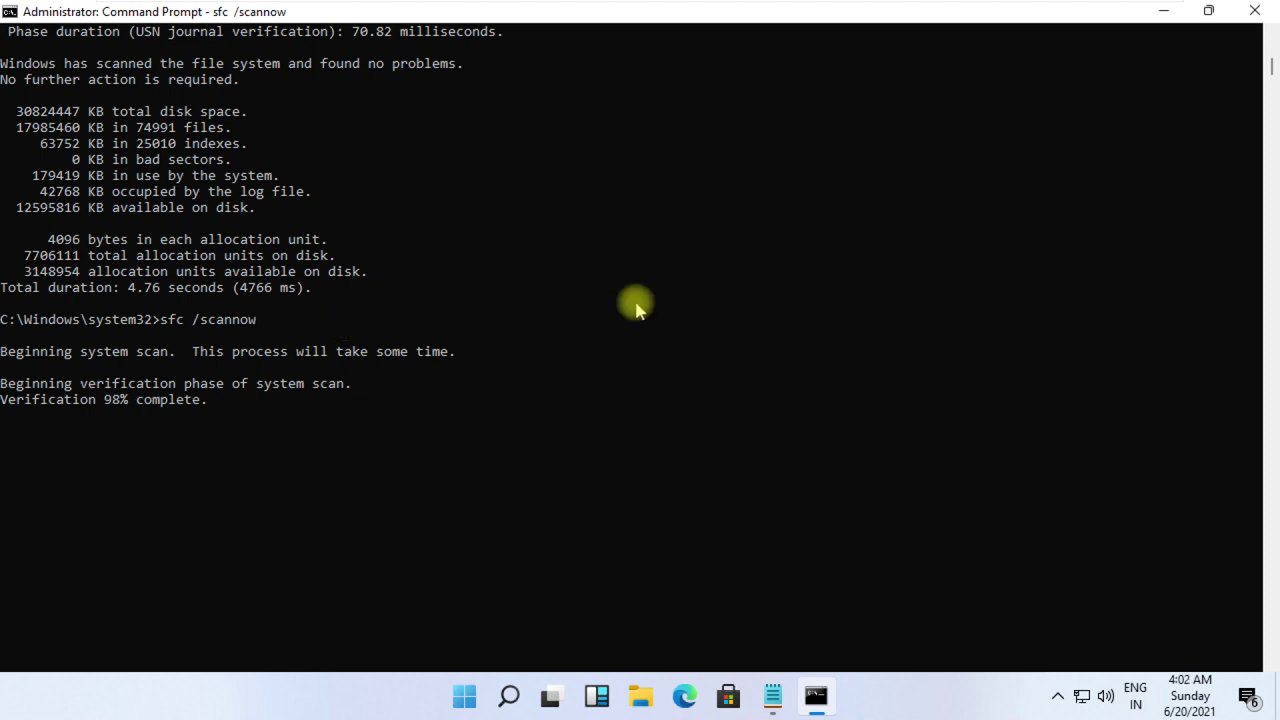
scroll(714, 303, "down", 11)
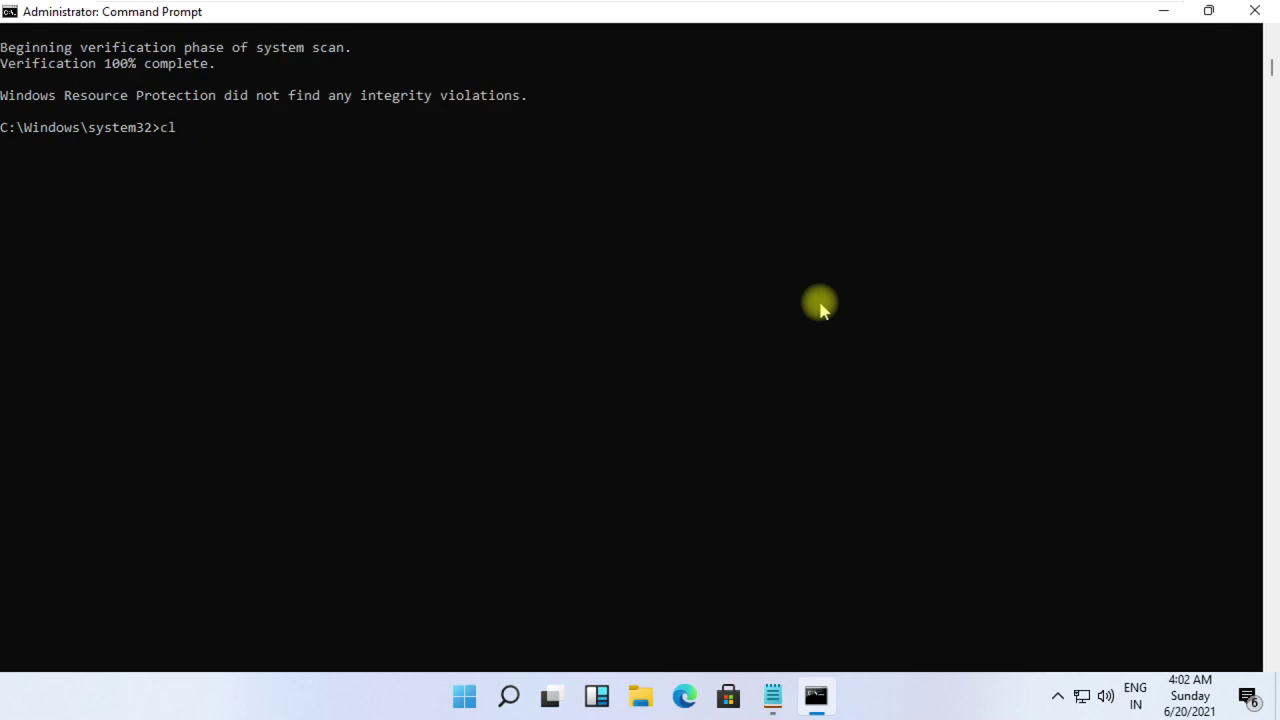
key("Return")
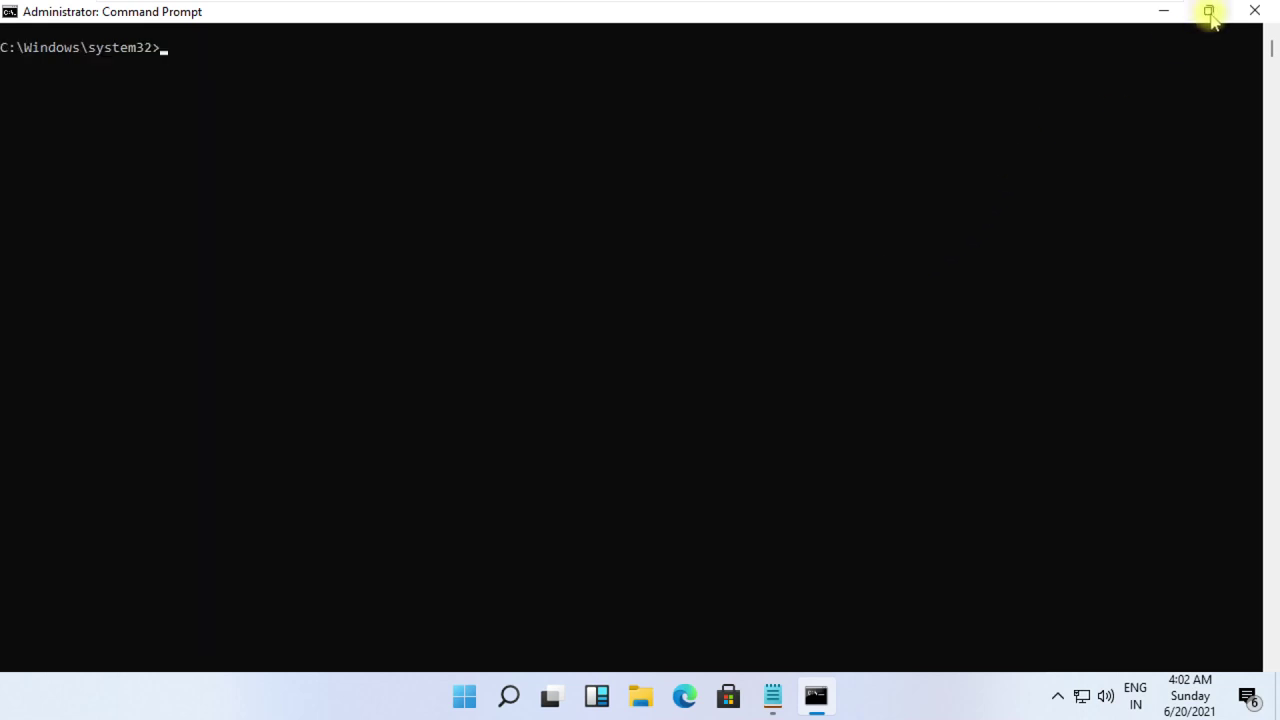
left_click(1254, 12)
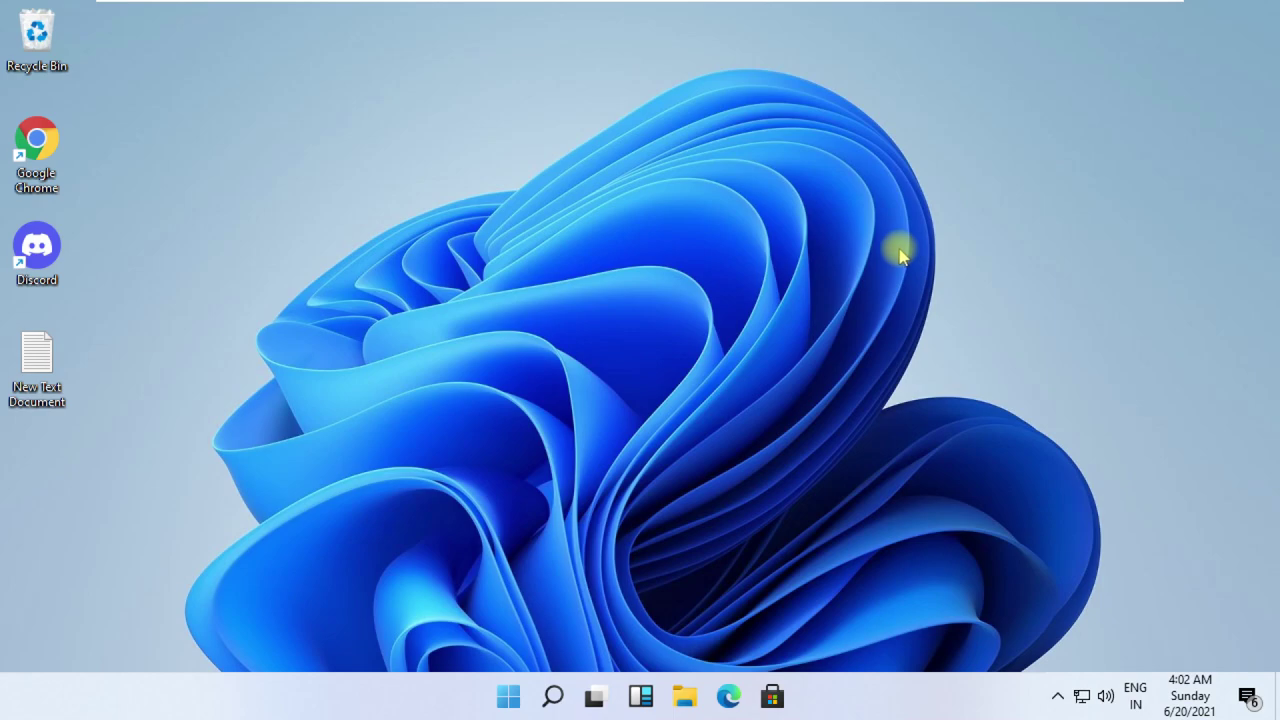